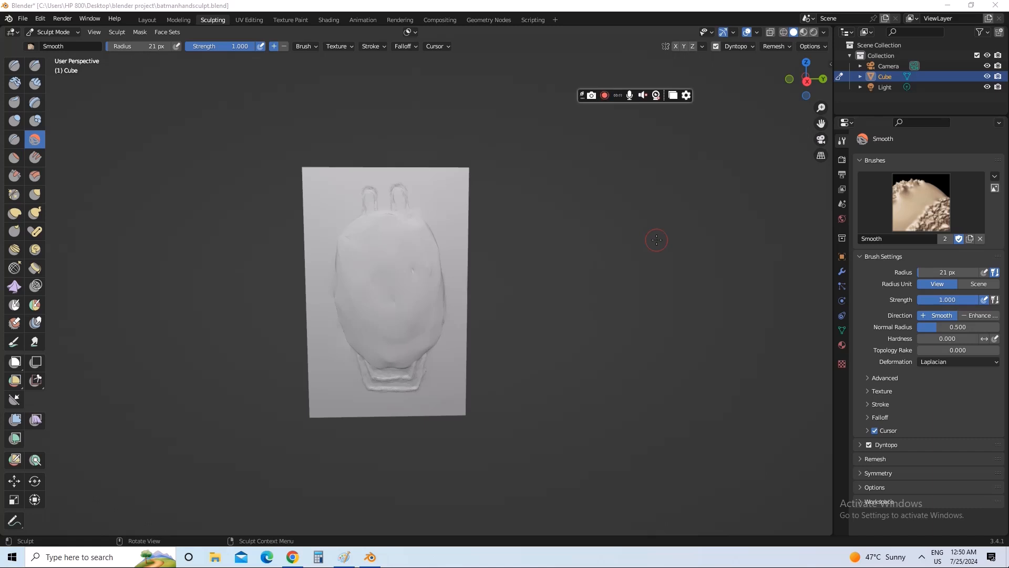
drag(638, 95, 625, 119)
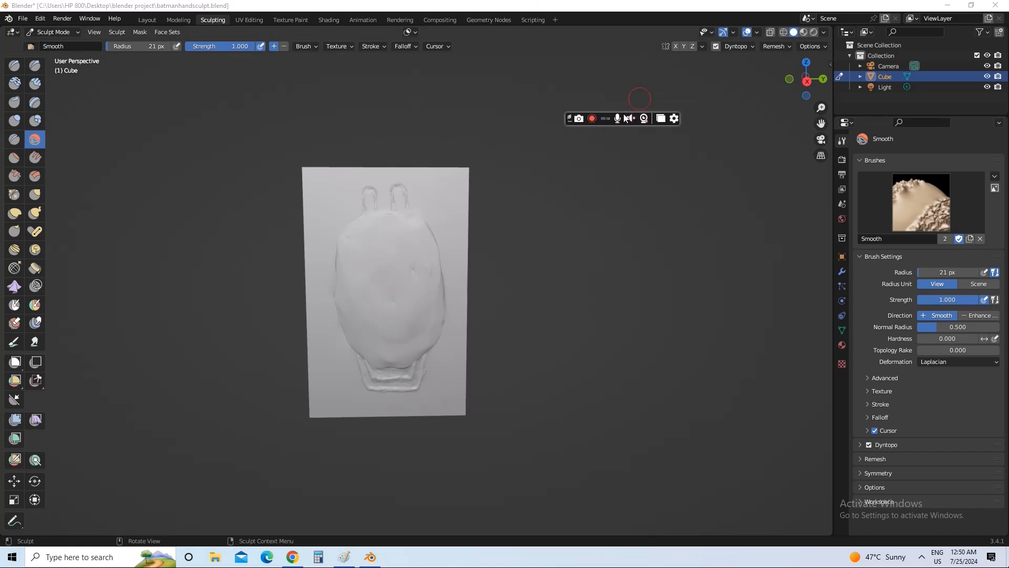
click(739, 46)
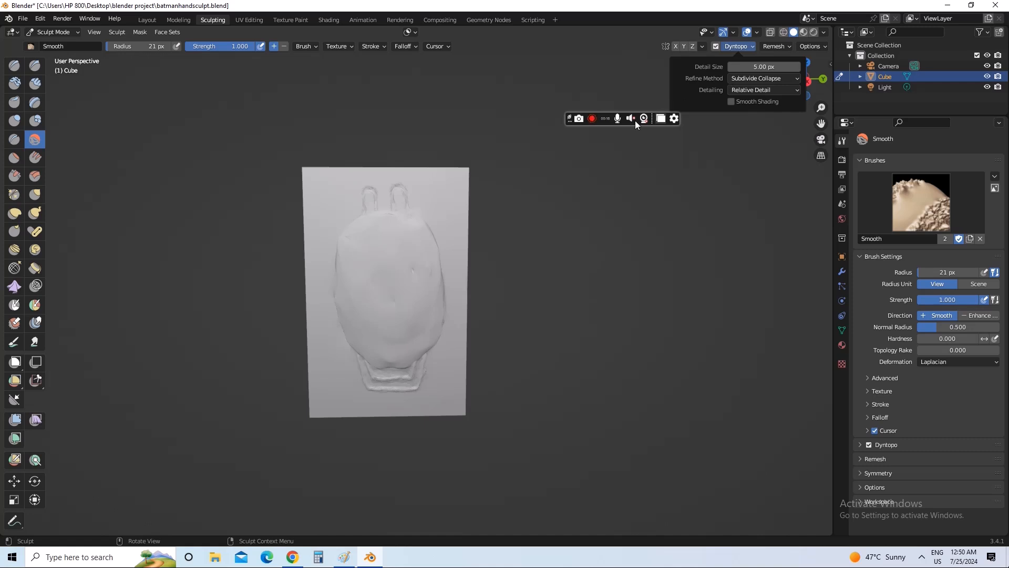
drag(608, 113, 586, 95)
click(735, 46)
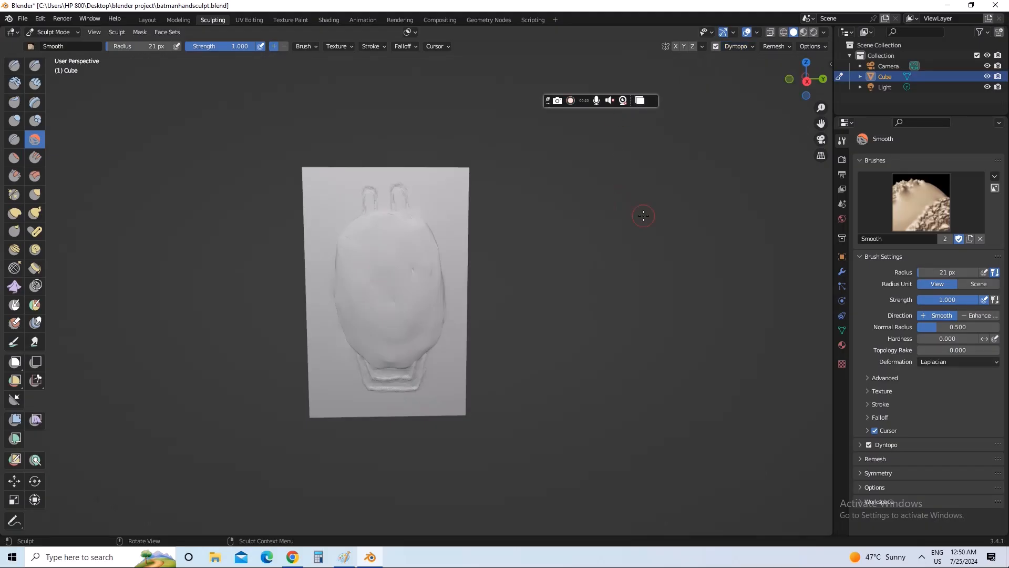
View the Batman: Arkham City reference in Chrome and sketch a rounded outline with a narrow slot inside it in Paint.
click(292, 556)
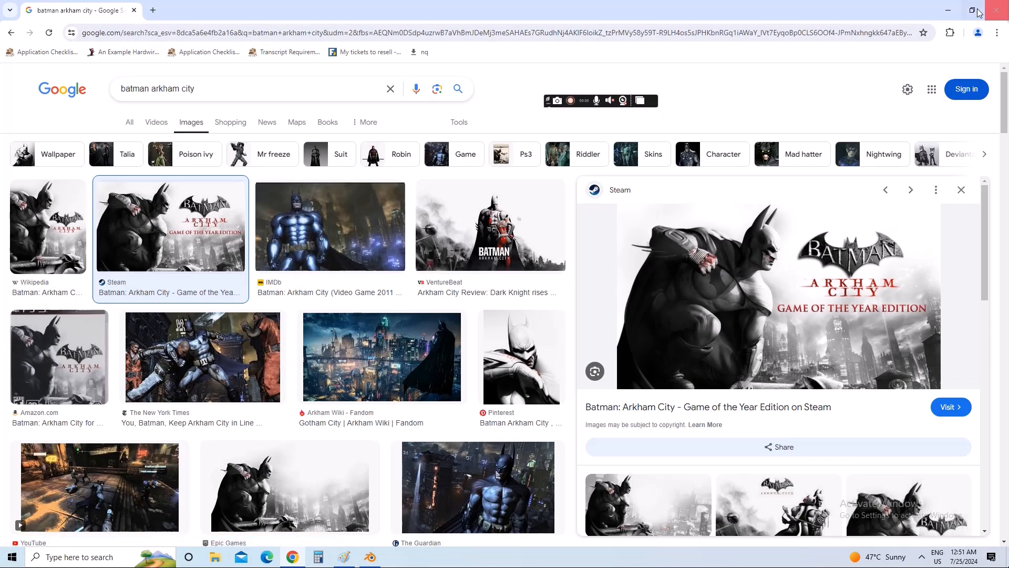
click(949, 13)
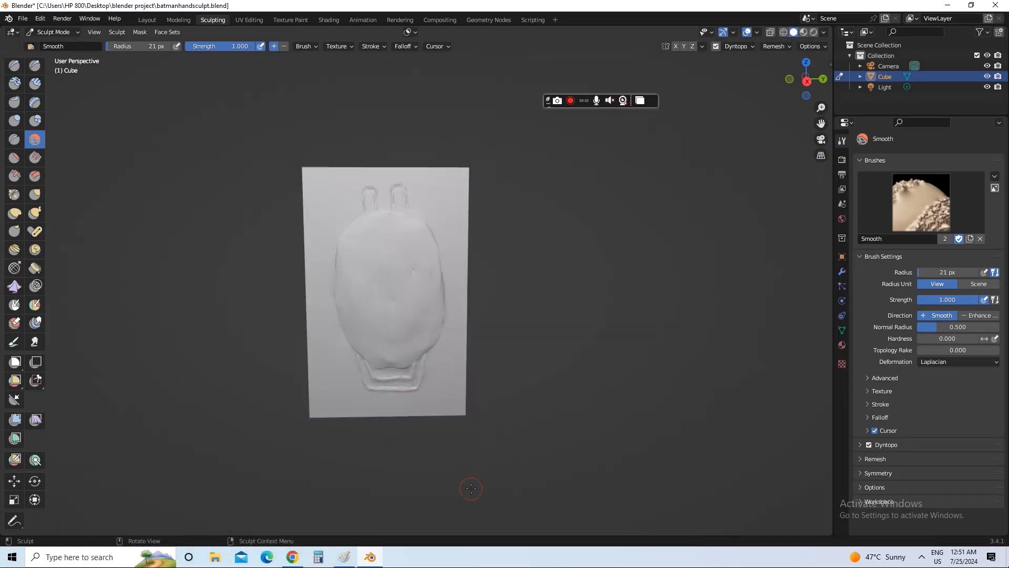
click(351, 552)
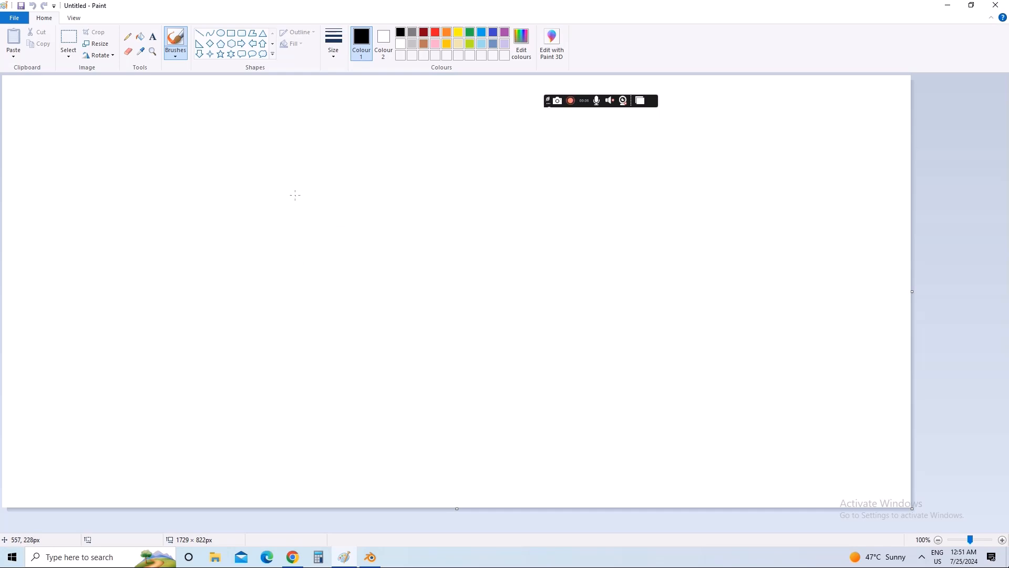
mouse_move(306, 184)
mouse_down()
mouse_move(316, 171)
mouse_move(368, 187)
mouse_up()
key(ctrl+z)
mouse_move(332, 182)
mouse_down()
mouse_move(349, 180)
mouse_move(355, 194)
mouse_up()
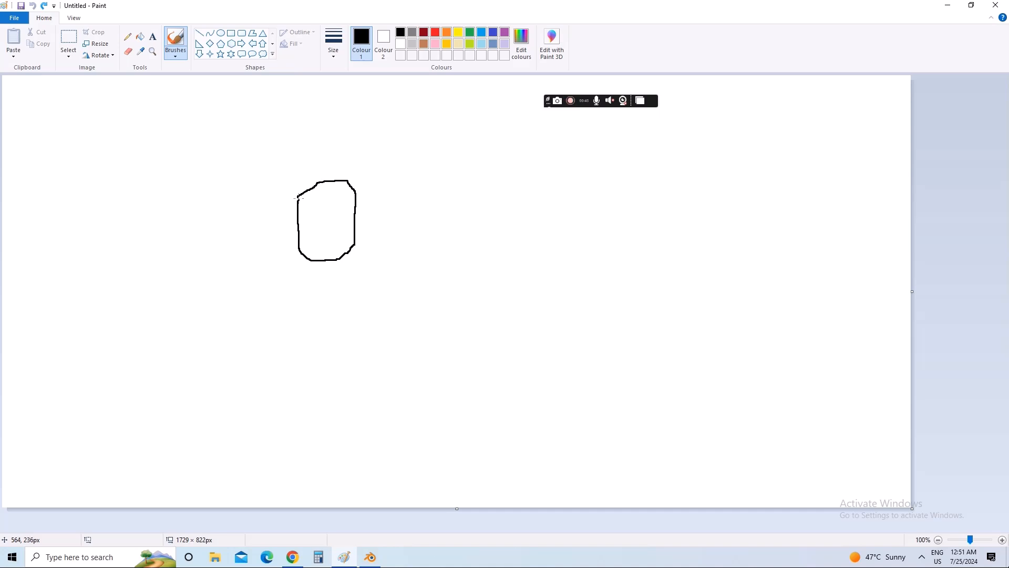
drag(298, 198, 298, 197)
key(ctrl+z)
mouse_move(332, 227)
mouse_down()
mouse_move(332, 245)
mouse_move(318, 251)
mouse_up()
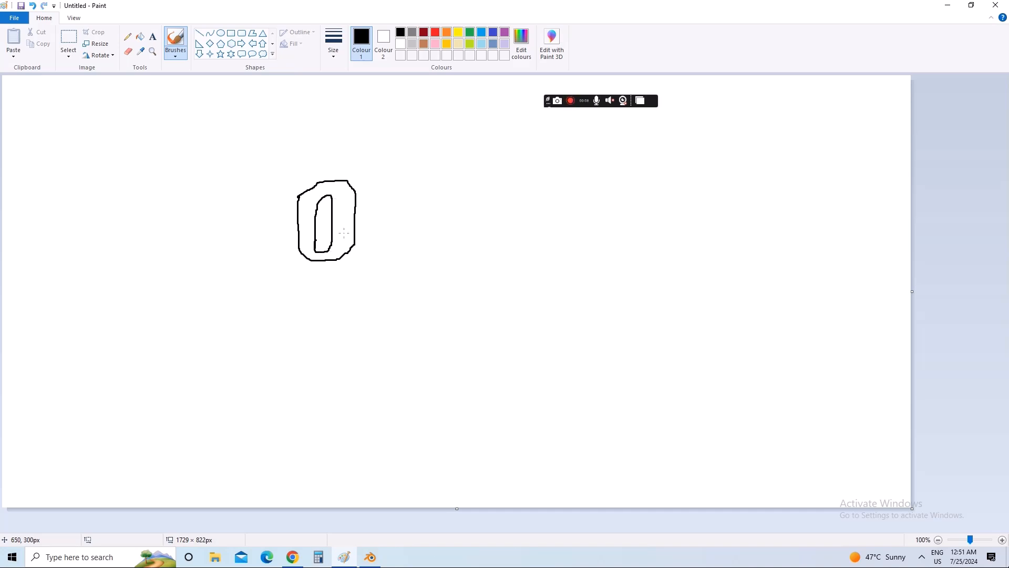
Recheck the reference in Chrome and add a narrow double-outlined slot and a single-outlined slot below the first sketch in Paint.
click(201, 223)
click(294, 559)
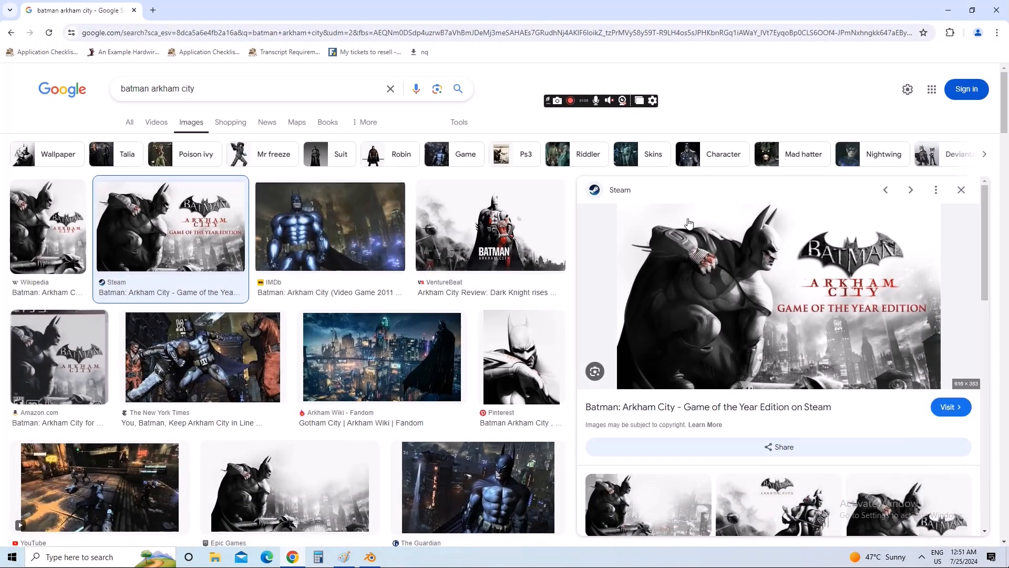
click(293, 557)
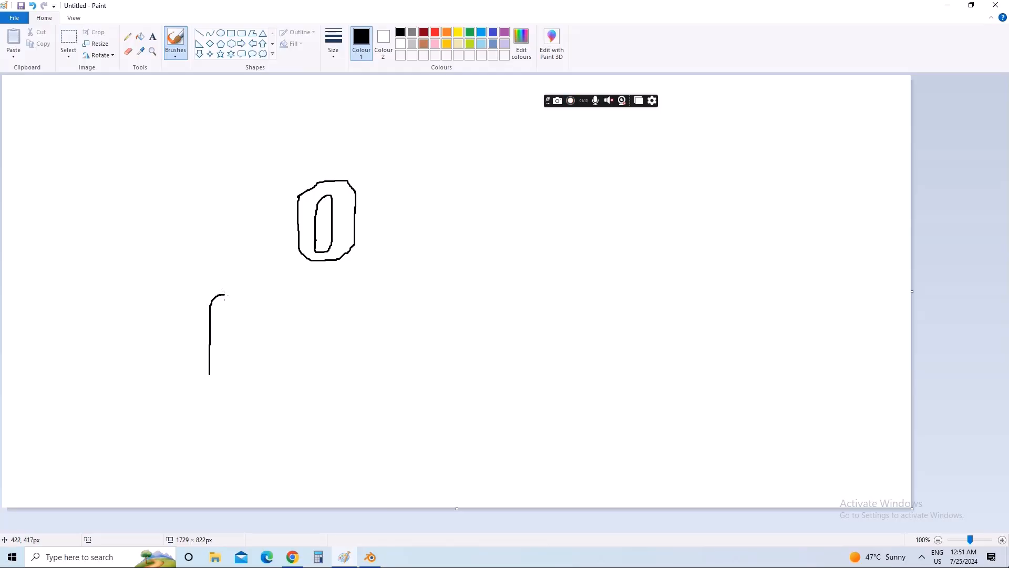
drag(227, 380, 208, 364)
mouse_move(206, 324)
mouse_down()
mouse_move(209, 301)
mouse_move(231, 306)
mouse_move(232, 385)
mouse_up()
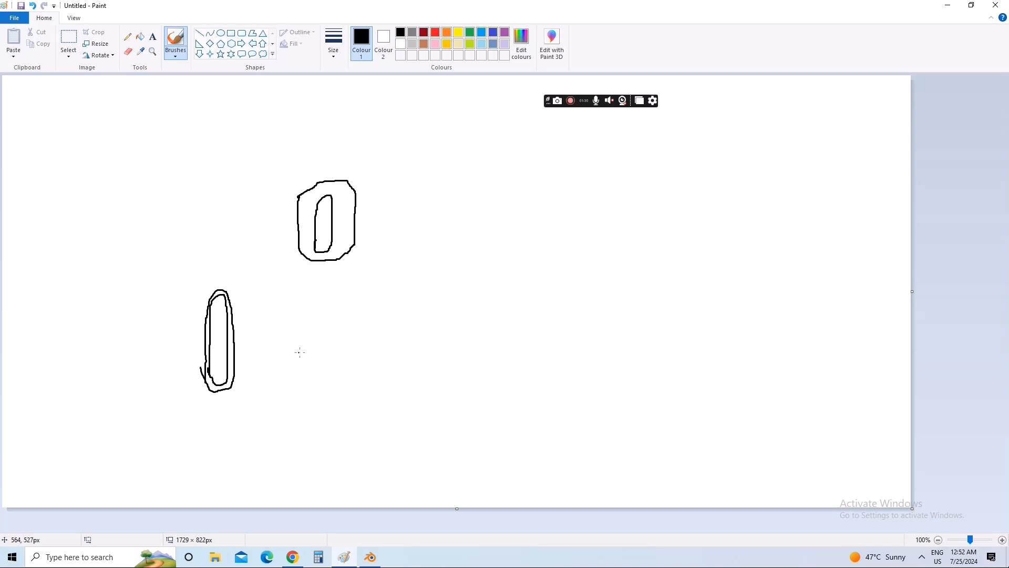
drag(303, 349, 302, 298)
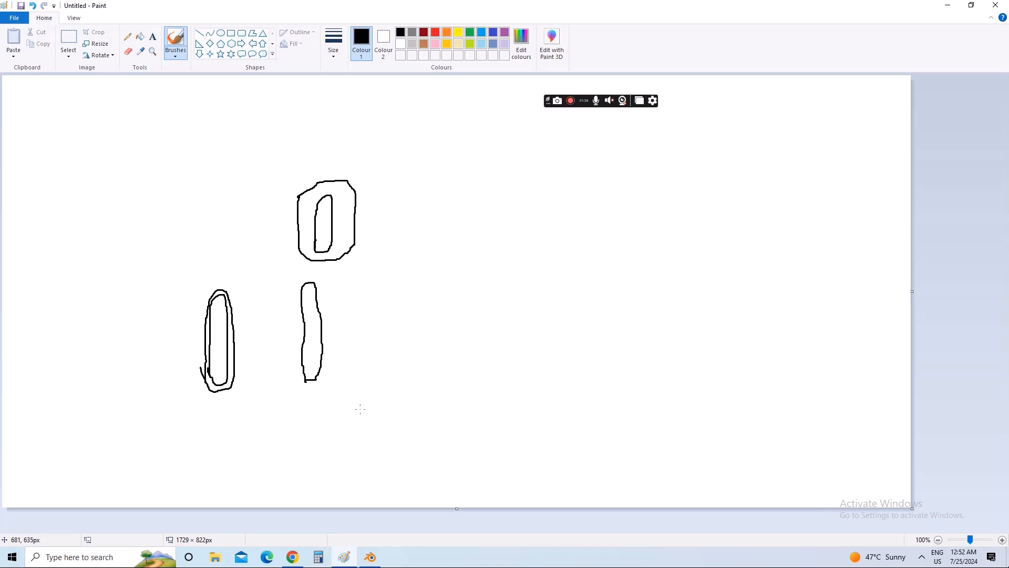
Switch to Blender and sculpt a tall rounded slot outline on the oval's middle using the Draw brush with a 14 px radius.
click(370, 557)
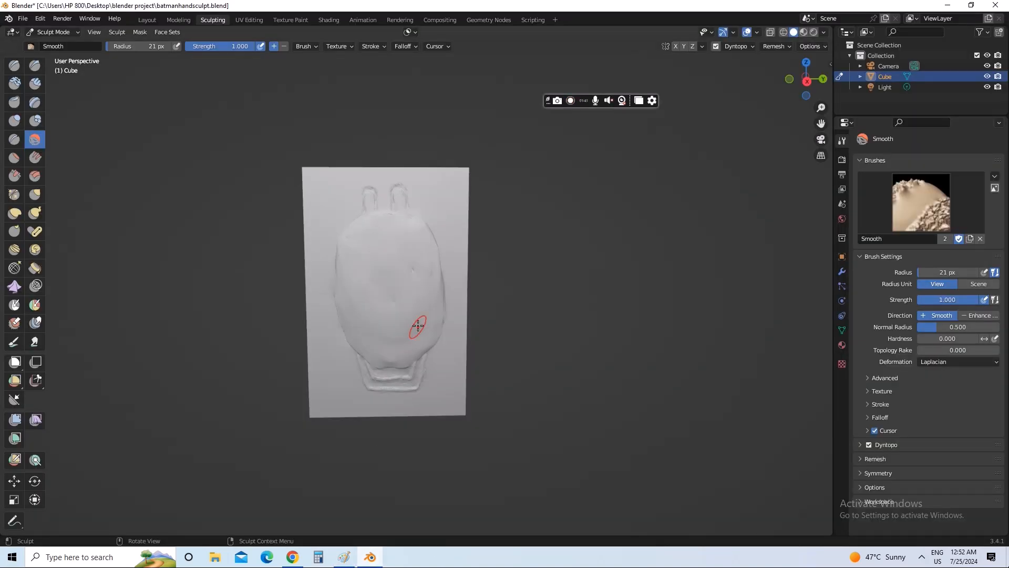
scroll(418, 326, up, 4)
scroll(417, 326, down, 4)
scroll(414, 310, up, 2)
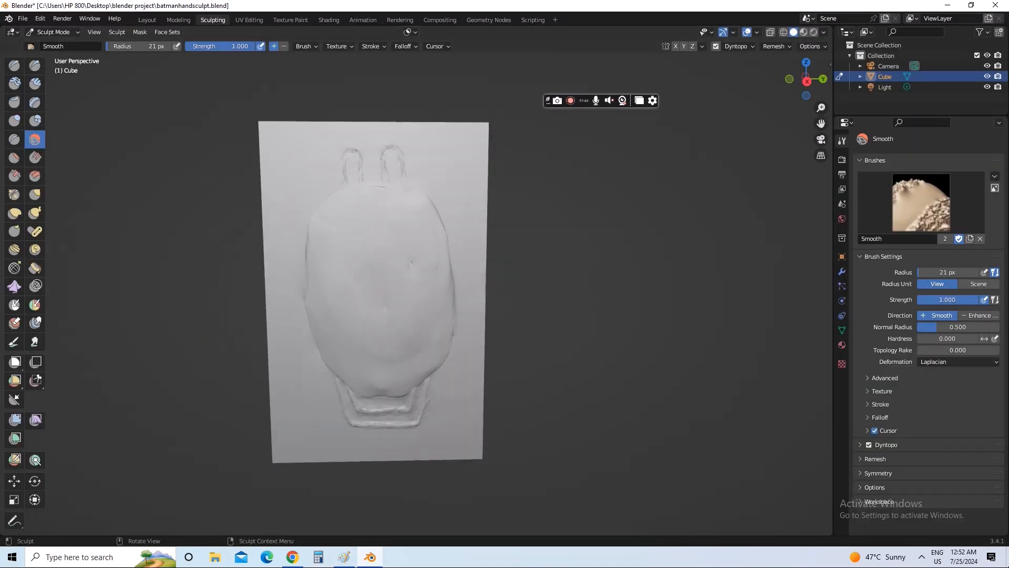
click(13, 65)
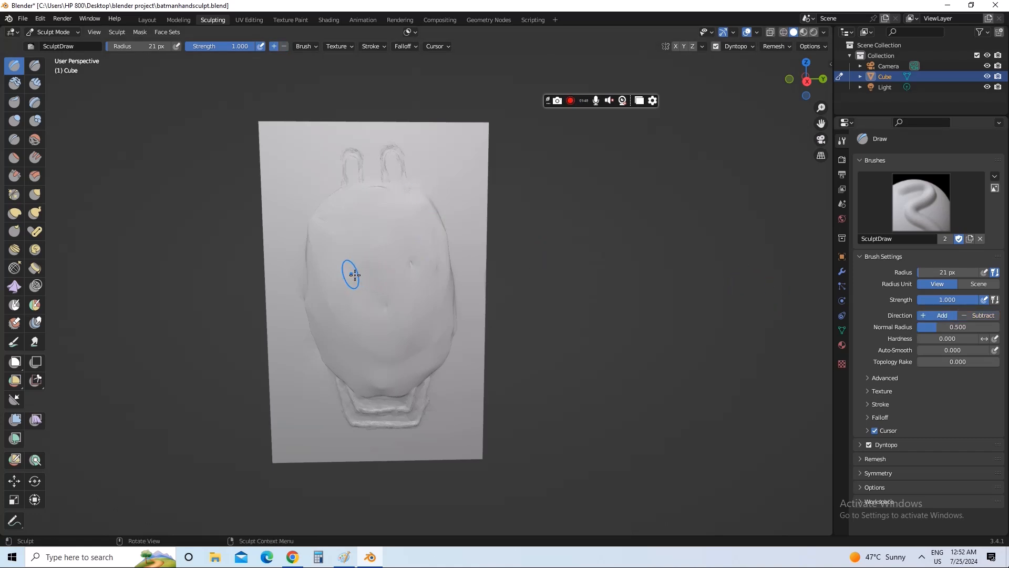
scroll(352, 263, up, 2)
key(f)
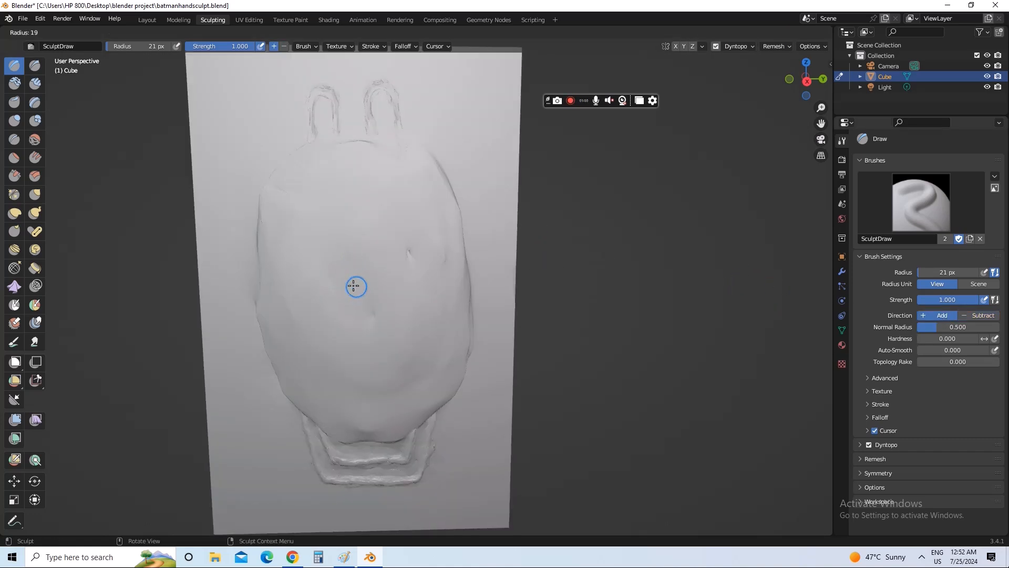
click(351, 286)
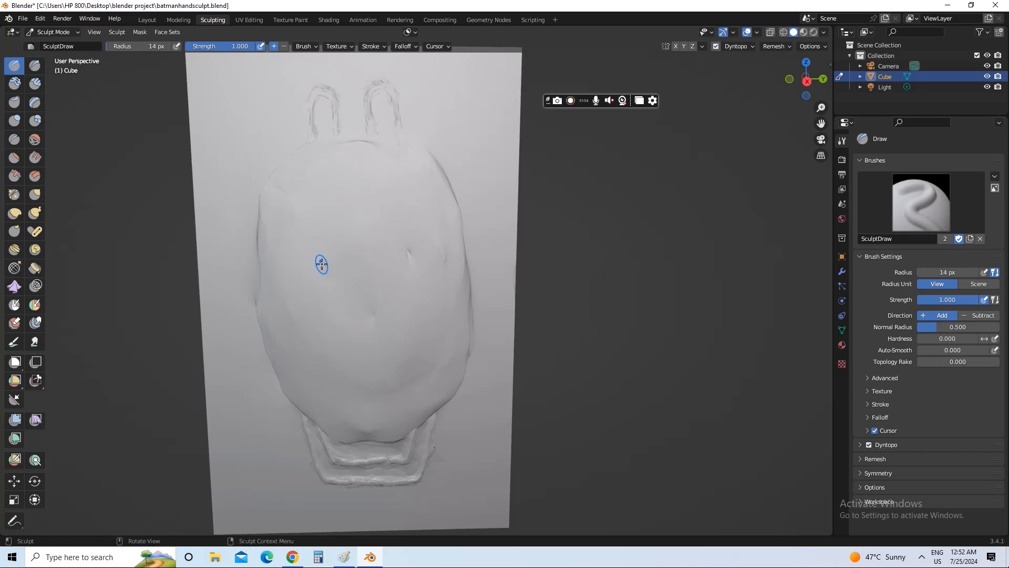
mouse_move(322, 265)
mouse_down()
mouse_move(324, 190)
mouse_move(351, 181)
mouse_move(384, 218)
mouse_up()
mouse_move(383, 254)
mouse_down()
mouse_move(386, 341)
mouse_move(366, 374)
mouse_move(341, 371)
mouse_move(323, 339)
mouse_move(322, 263)
mouse_up()
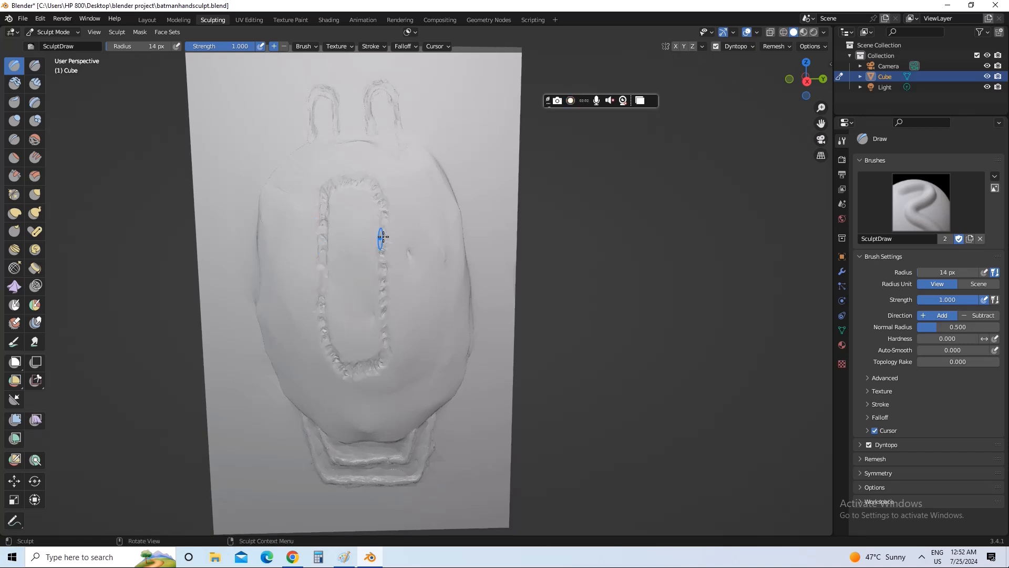
Build up the slot outline's sides and lower curve with further Draw brush strokes.
middle_drag(380, 289, 382, 279)
mouse_move(353, 262)
mouse_down()
mouse_move(356, 299)
mouse_move(366, 181)
mouse_move(399, 175)
mouse_move(418, 234)
mouse_move(415, 368)
mouse_move(372, 370)
mouse_move(354, 232)
mouse_up()
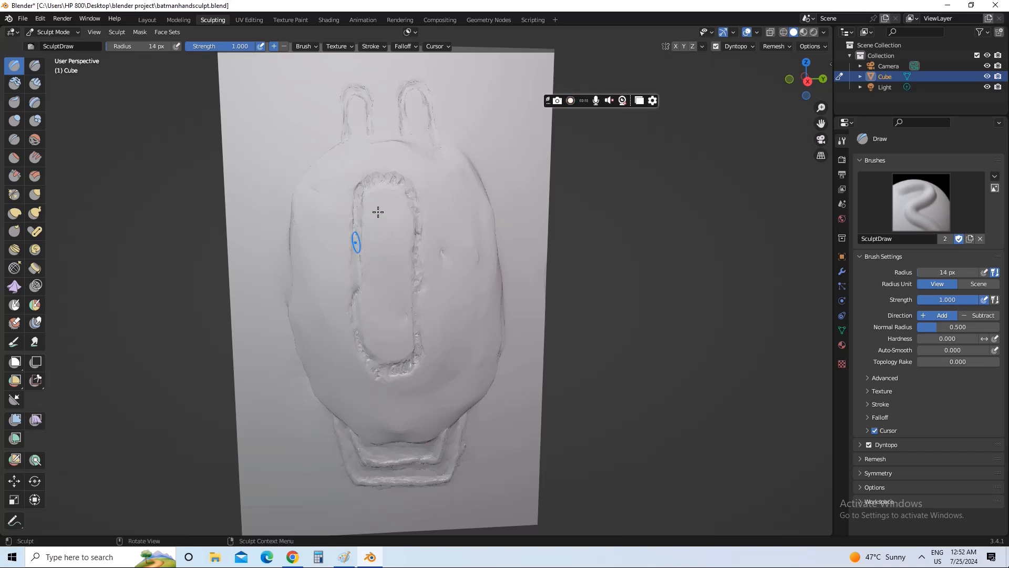
middle_drag(453, 214, 446, 328)
scroll(466, 232, up, 2)
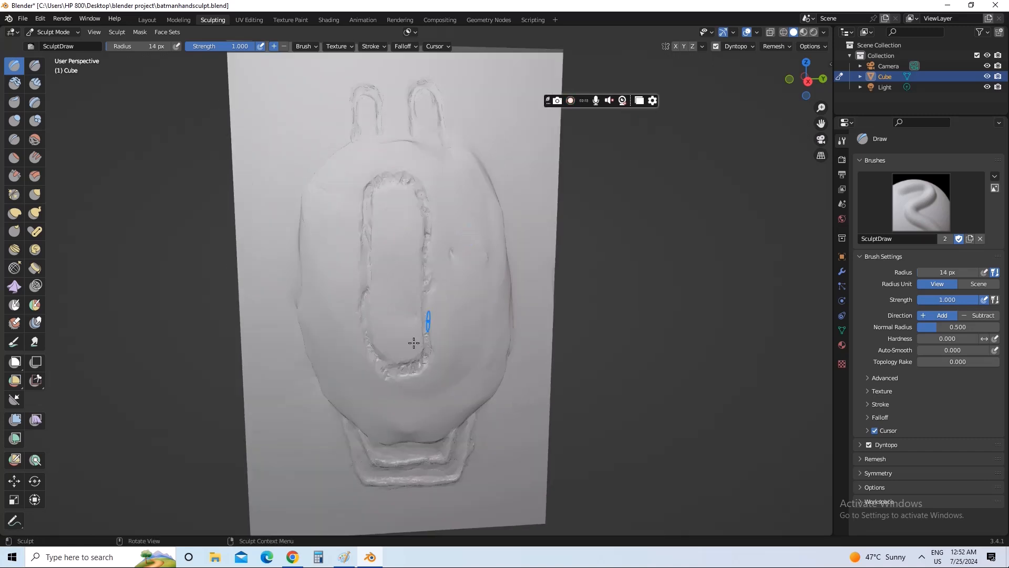
mouse_move(428, 331)
mouse_down()
mouse_move(430, 275)
mouse_move(421, 367)
mouse_move(377, 364)
mouse_up()
drag(367, 331, 367, 279)
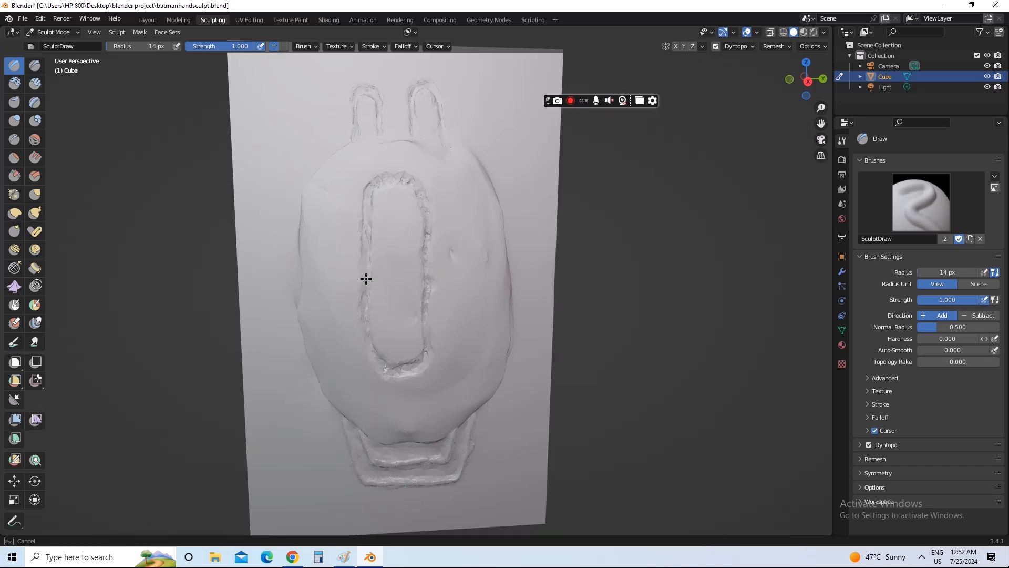
mouse_move(371, 234)
mouse_down()
mouse_move(374, 187)
mouse_move(406, 180)
mouse_move(420, 198)
mouse_move(428, 335)
mouse_move(424, 359)
mouse_move(389, 363)
mouse_up()
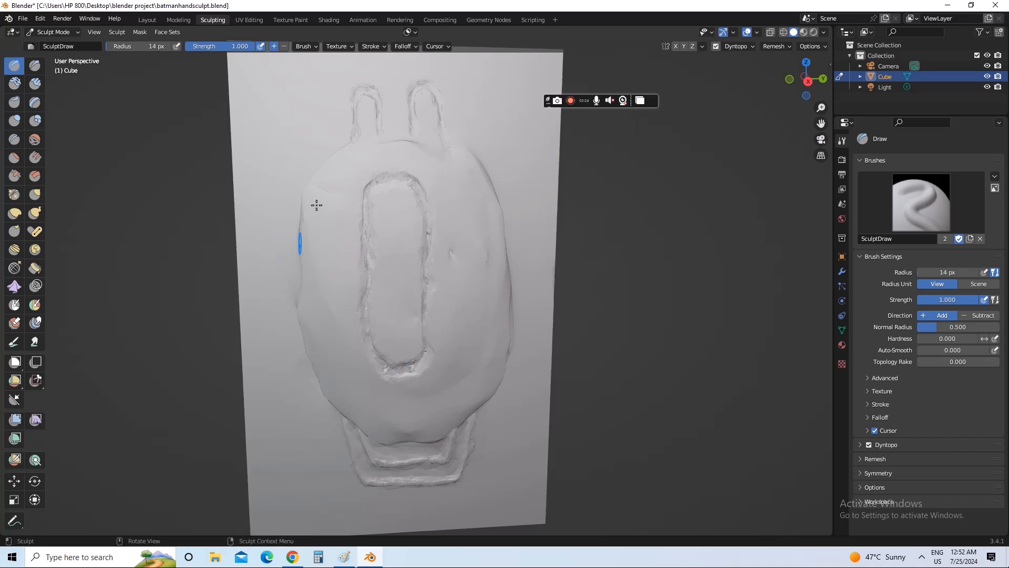
Adjust the lower left and lower right sides of the slot outline with the Grab brush.
click(36, 194)
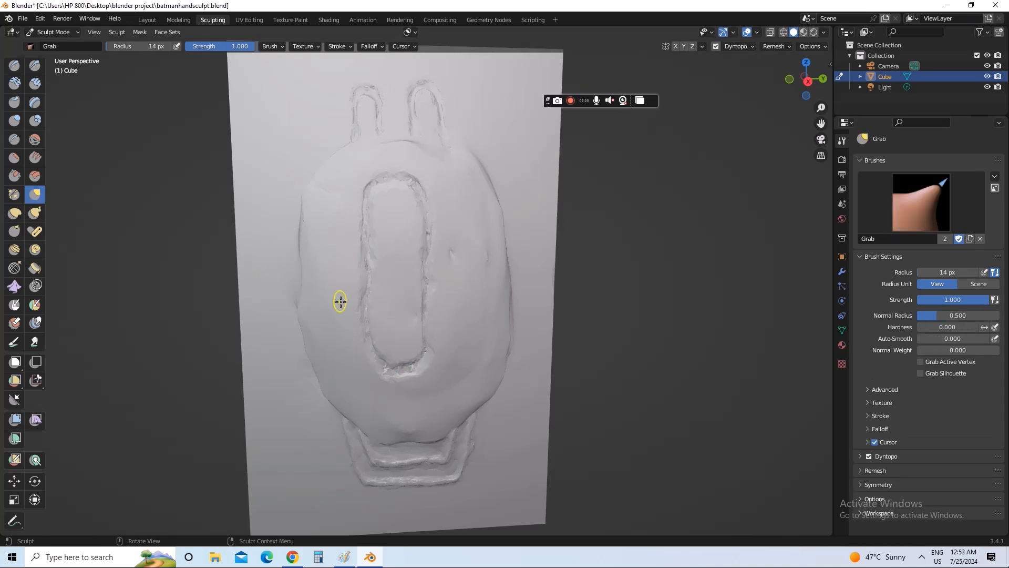
mouse_move(358, 305)
mouse_down()
mouse_move(367, 305)
mouse_move(366, 325)
mouse_up()
drag(430, 334, 427, 322)
Reinforce the slot outline with the Draw brush, filling in its left side and lower curve.
click(7, 64)
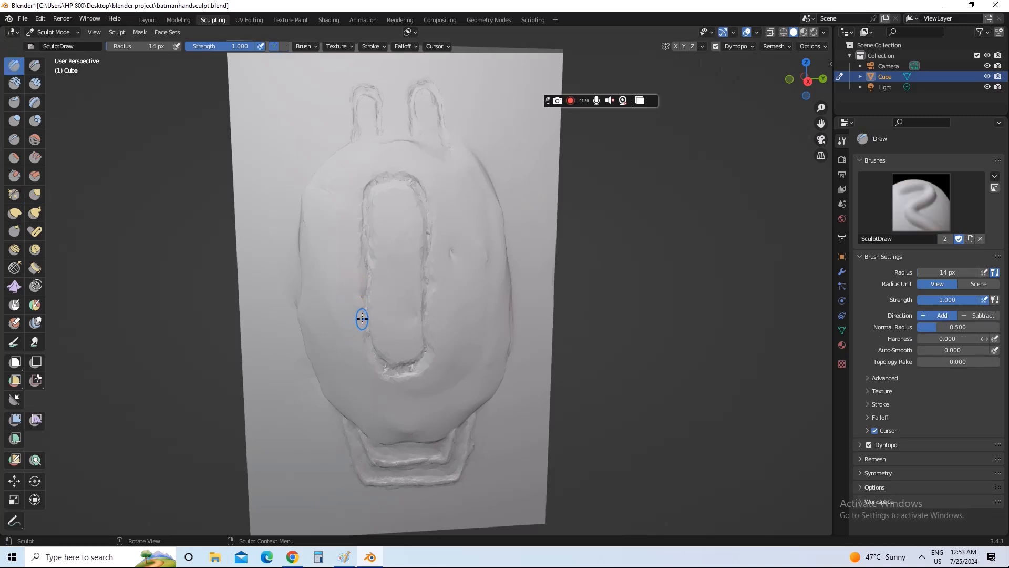
mouse_move(361, 318)
mouse_down()
mouse_move(365, 255)
mouse_move(365, 286)
mouse_up()
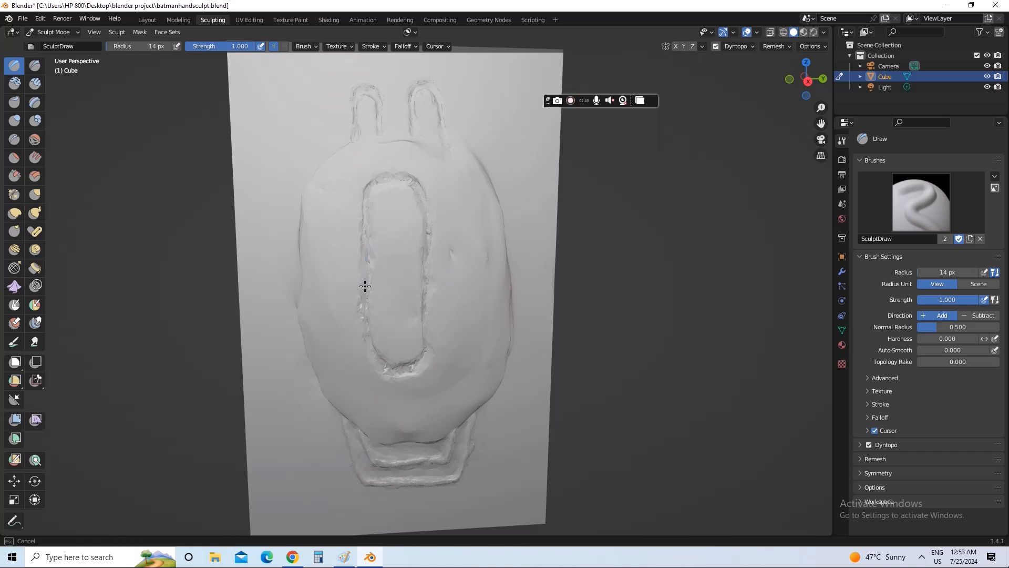
mouse_move(364, 249)
mouse_down()
mouse_move(365, 210)
mouse_move(385, 179)
mouse_move(414, 187)
mouse_move(424, 326)
mouse_move(427, 315)
mouse_move(415, 369)
mouse_move(377, 361)
mouse_move(363, 315)
mouse_move(375, 212)
mouse_up()
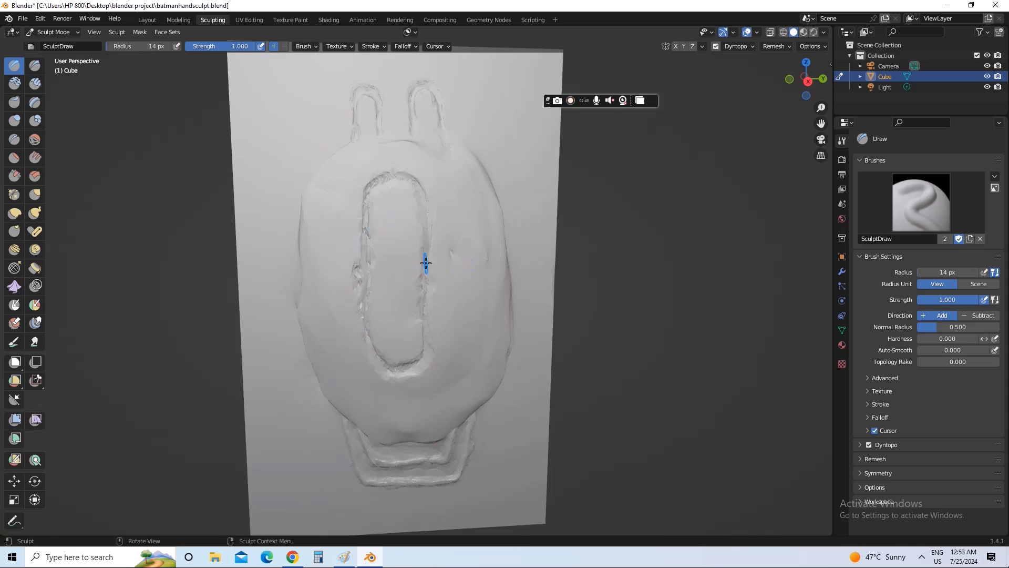
drag(354, 288, 367, 289)
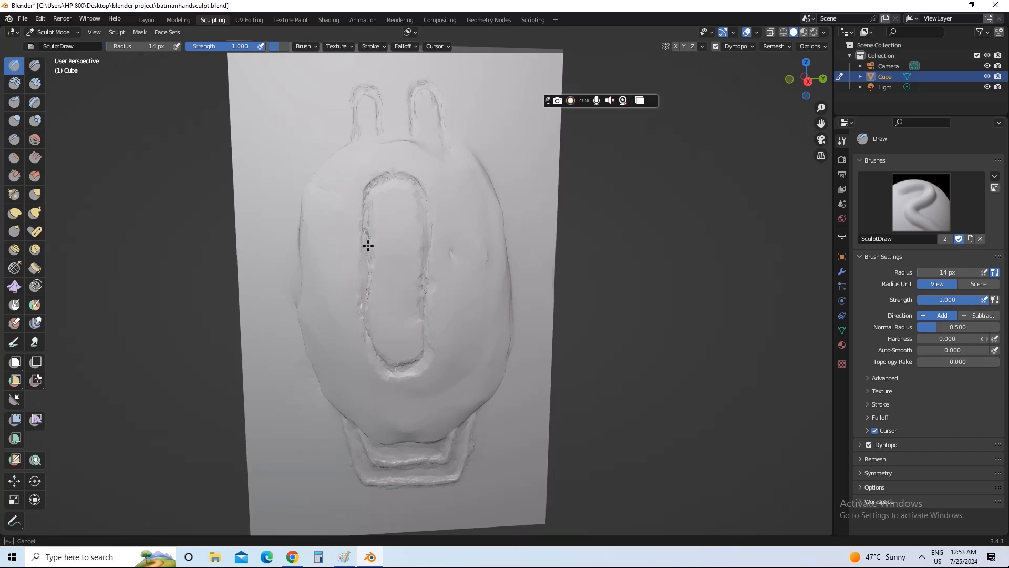
mouse_move(368, 246)
mouse_down()
mouse_move(370, 192)
mouse_move(412, 175)
mouse_move(428, 221)
mouse_move(427, 338)
mouse_move(388, 366)
mouse_up()
drag(363, 275, 371, 259)
mouse_move(464, 289)
middle_down()
mouse_move(462, 255)
mouse_move(459, 284)
mouse_move(453, 274)
middle_up()
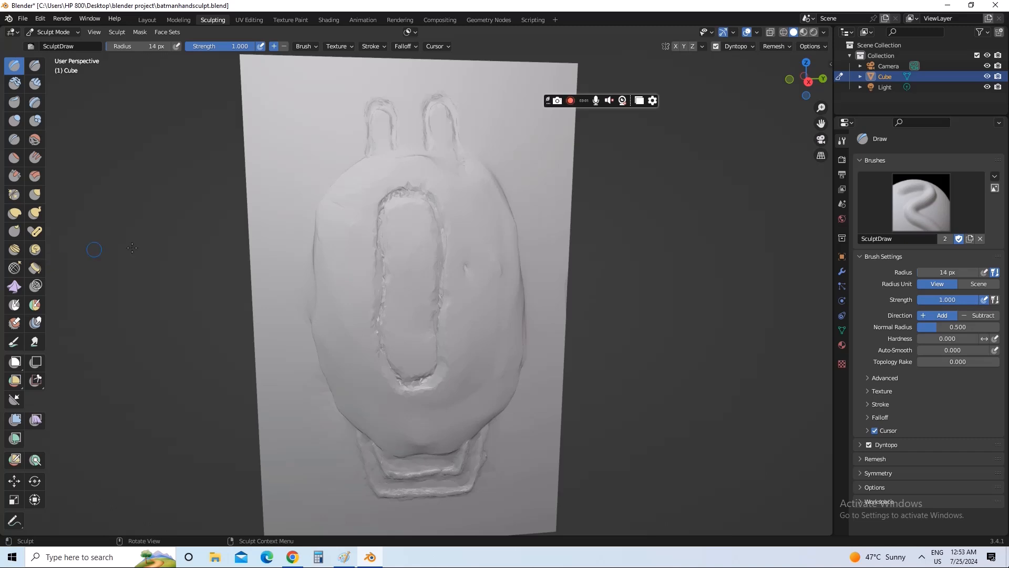
Smooth the rough ridge all around the slot outline with the Smooth brush.
click(35, 139)
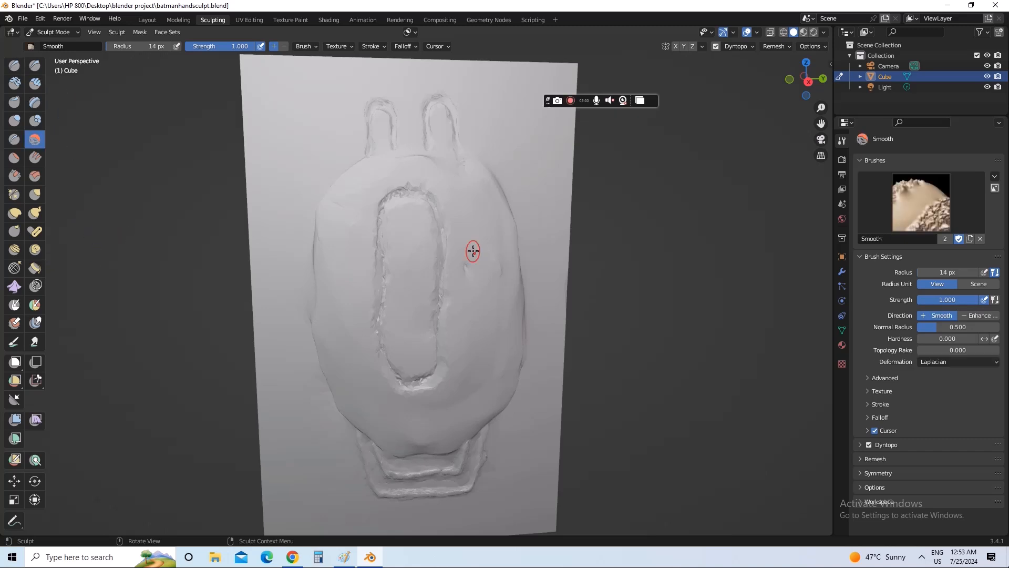
mouse_move(377, 298)
mouse_down()
mouse_move(383, 218)
mouse_move(417, 196)
mouse_up()
mouse_move(386, 215)
mouse_down()
mouse_move(414, 192)
mouse_move(438, 218)
mouse_up()
mouse_move(443, 267)
mouse_down()
mouse_move(442, 347)
mouse_move(426, 380)
mouse_move(410, 383)
mouse_move(385, 359)
mouse_up()
mouse_move(381, 291)
mouse_down()
mouse_move(384, 221)
mouse_move(415, 200)
mouse_move(378, 210)
mouse_move(387, 208)
mouse_move(383, 331)
mouse_move(389, 363)
mouse_move(435, 366)
mouse_up()
drag(440, 322, 439, 252)
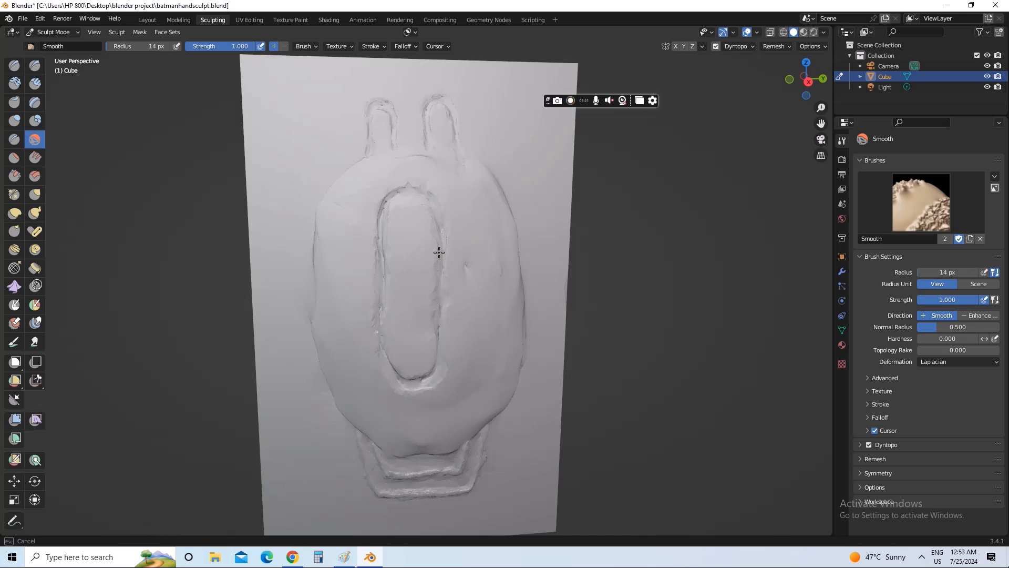
mouse_move(434, 206)
mouse_down()
mouse_move(405, 199)
mouse_move(378, 261)
mouse_move(388, 311)
mouse_up()
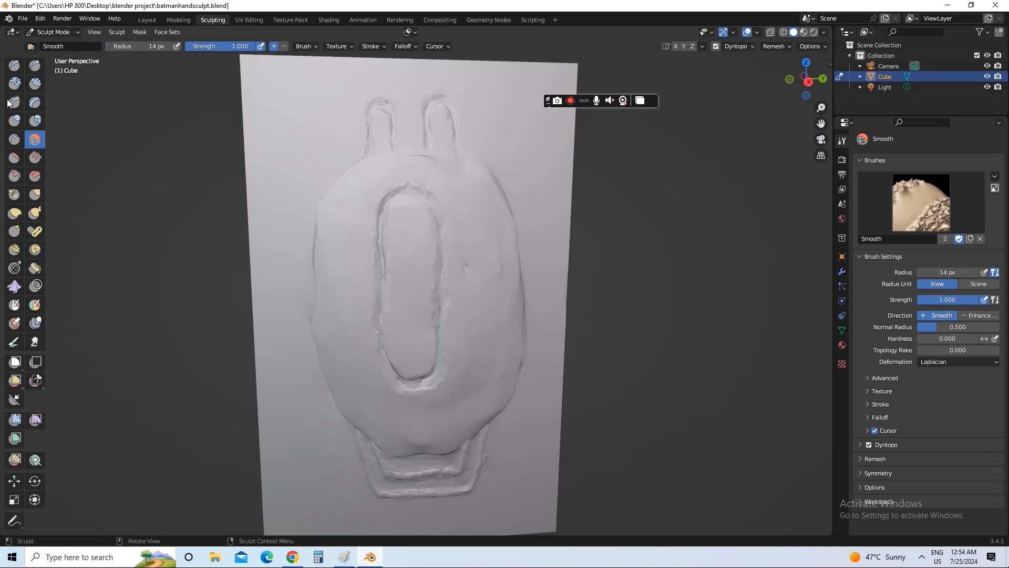
Touch up the lower right side of the slot outline with the Draw brush.
click(14, 66)
drag(442, 342, 437, 309)
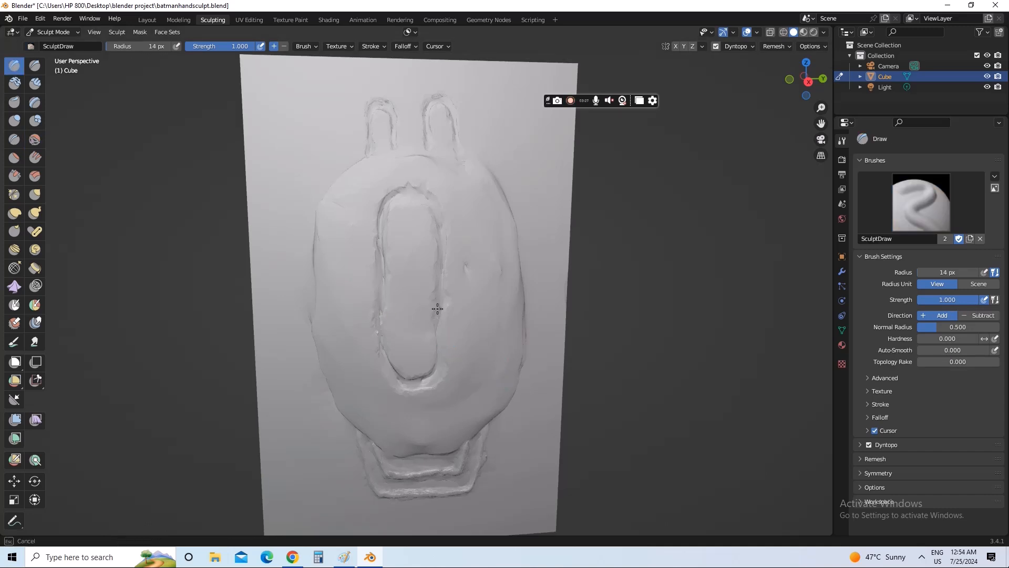
mouse_move(441, 344)
mouse_down()
mouse_move(437, 298)
mouse_move(441, 351)
mouse_move(435, 309)
mouse_move(440, 316)
mouse_up()
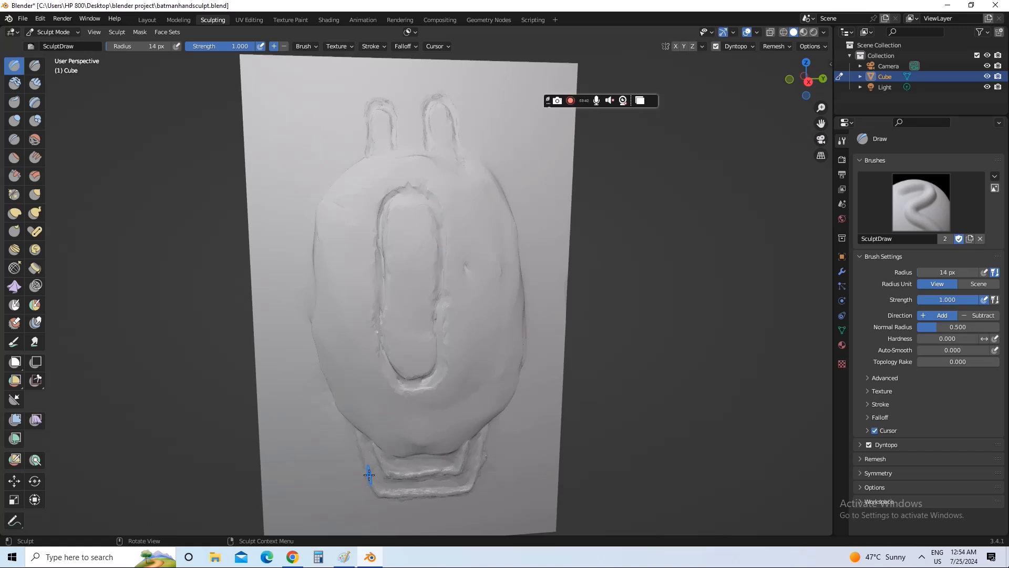
Switch to Paint and sketch a larger, tall rounded slot outline to the right of the existing sketches.
click(344, 557)
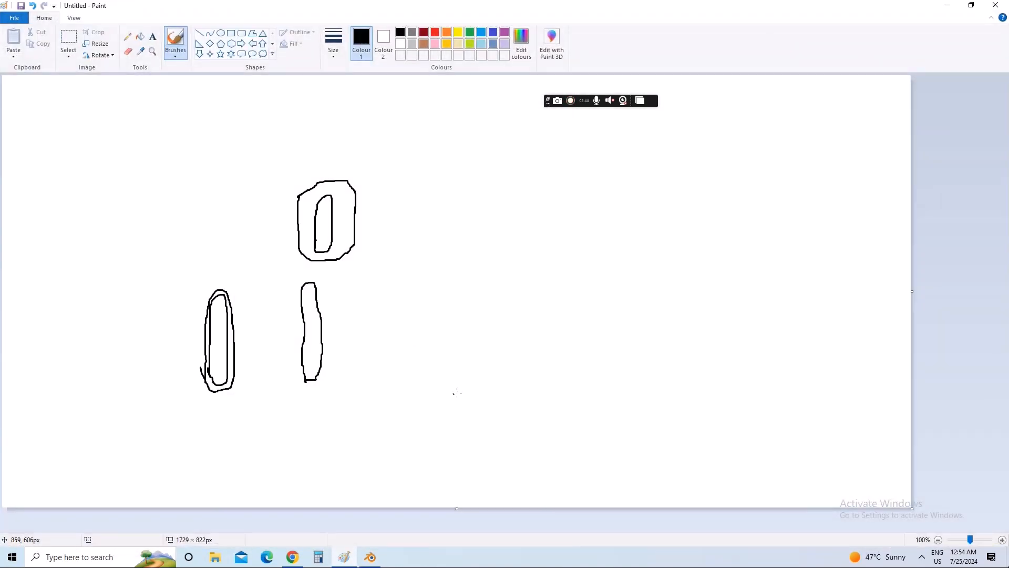
mouse_move(496, 395)
mouse_down()
mouse_move(492, 326)
mouse_move(513, 255)
mouse_move(535, 346)
mouse_move(526, 409)
mouse_move(495, 399)
mouse_move(482, 284)
mouse_move(500, 247)
mouse_move(554, 307)
mouse_up()
key(ctrl+z)
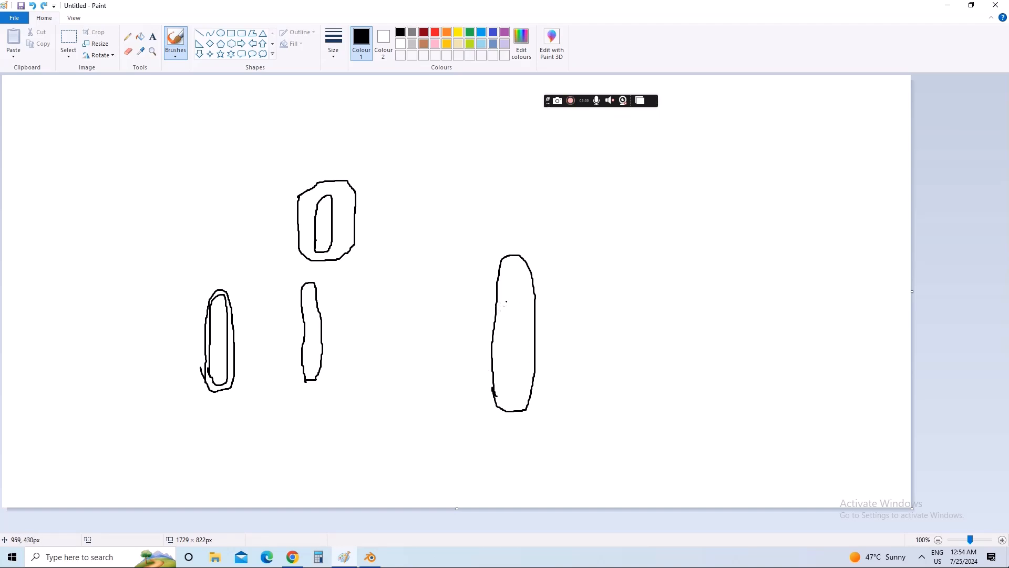
Draw a larger outline around the tall rounded slot sketch and add the text "Deepen this" beside it.
drag(480, 358, 482, 325)
mouse_move(491, 257)
mouse_down()
mouse_move(541, 258)
mouse_move(548, 376)
mouse_move(504, 424)
mouse_move(480, 362)
mouse_up()
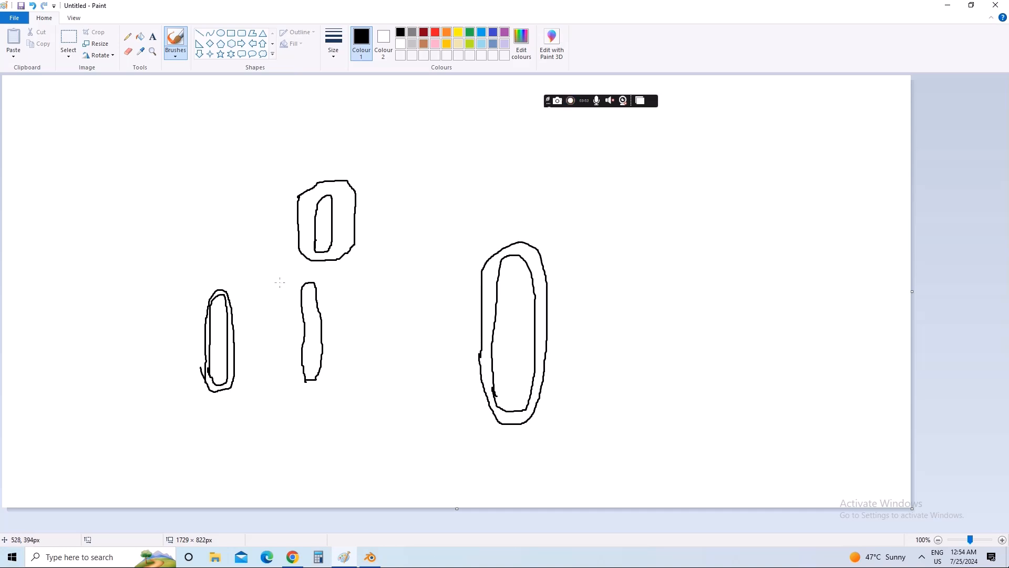
click(152, 36)
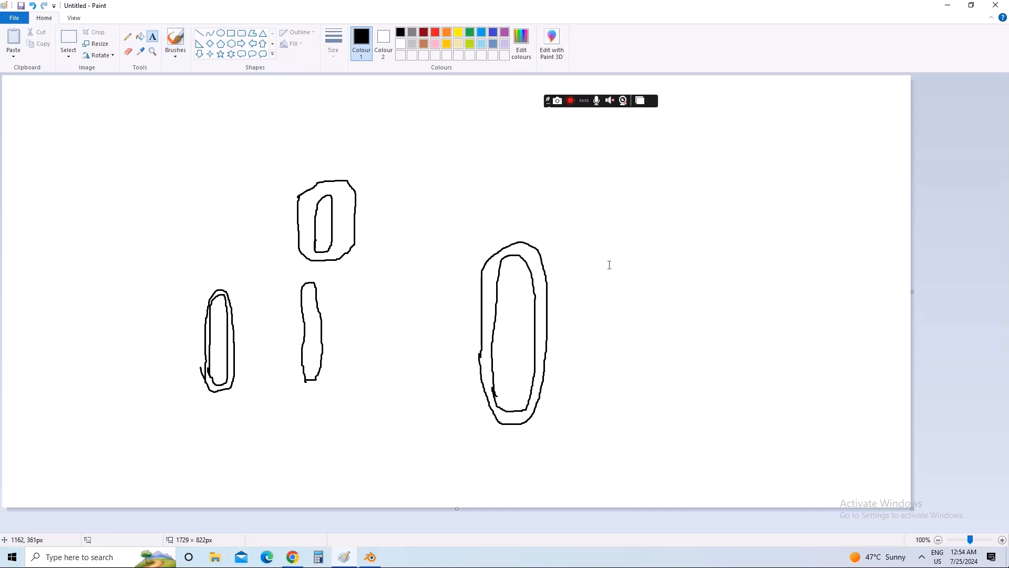
drag(580, 242, 673, 326)
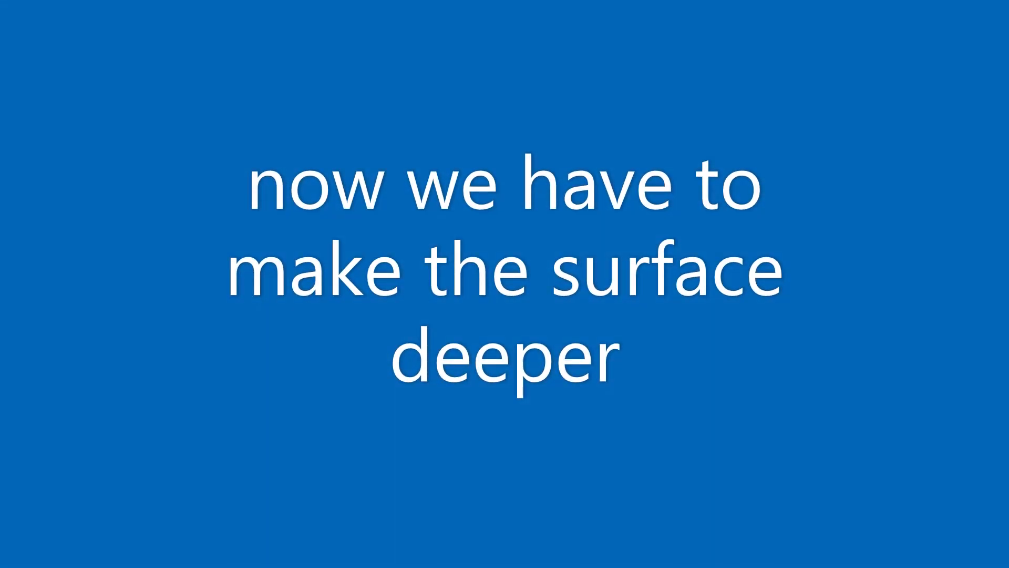
text(dEE)
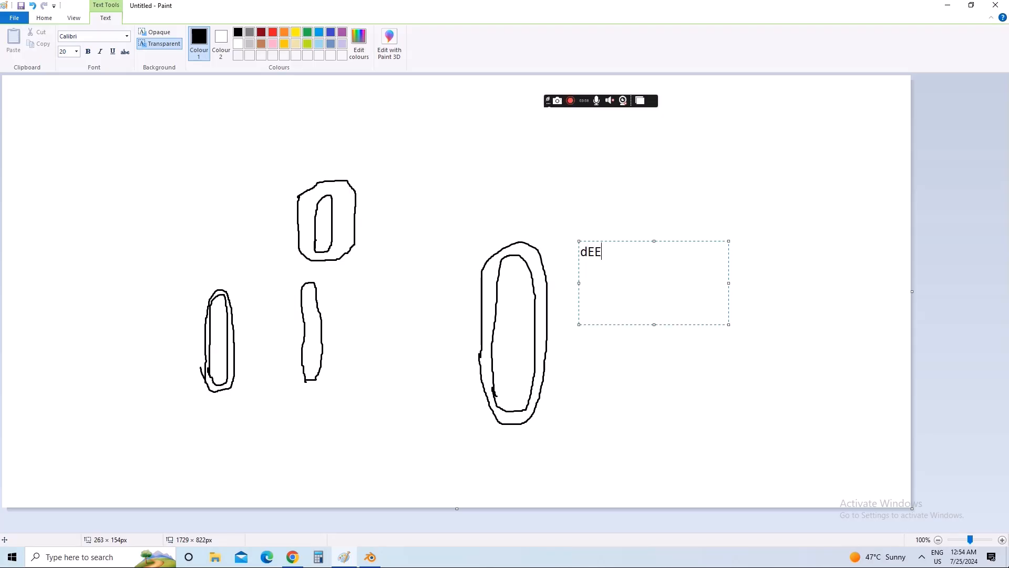
key(BackSpace)
key(BackSpace)
key(BackSpace)
text(De)
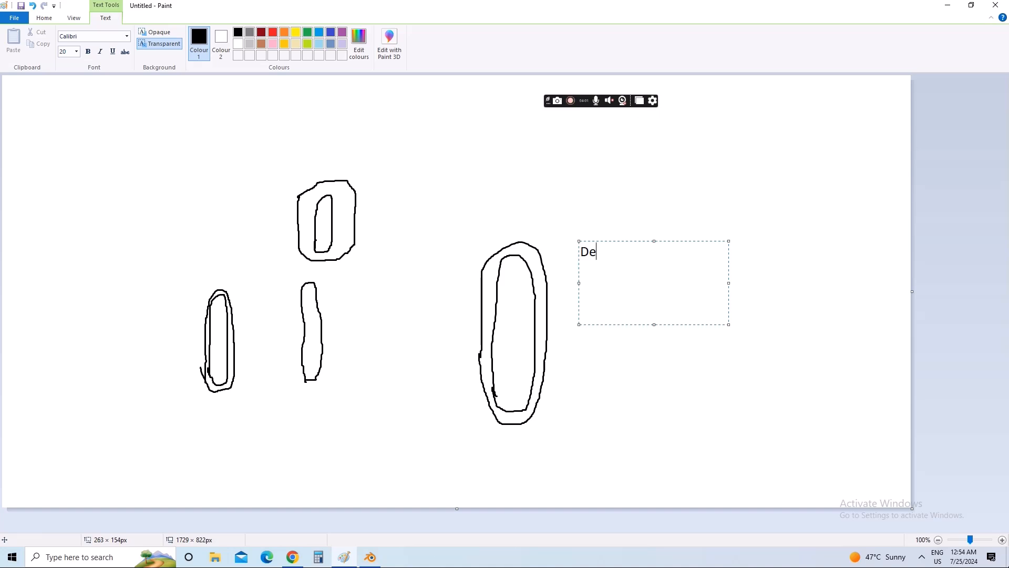
text(epen this)
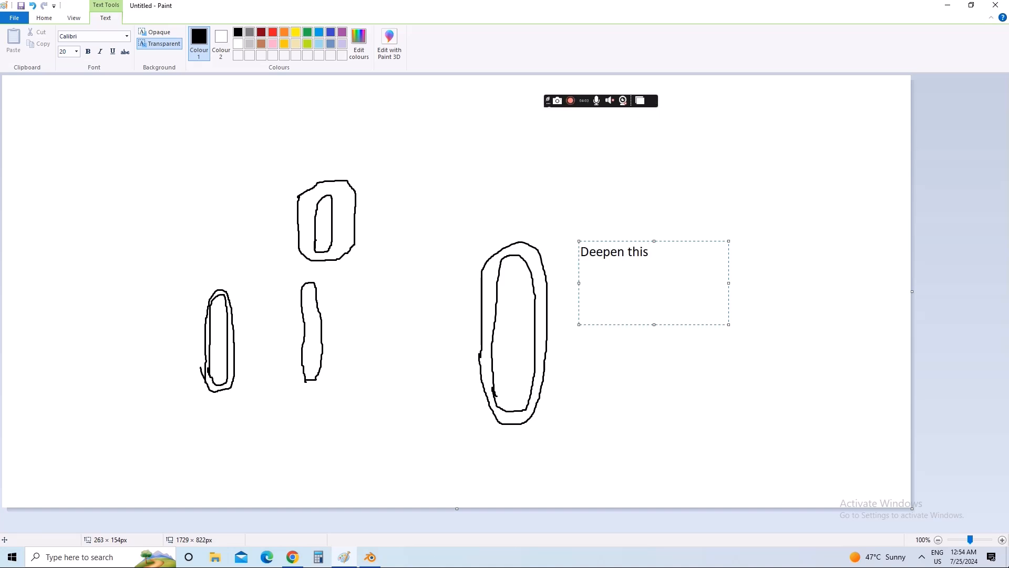
Draw a brush arrow from the "Deepen this" label to the gap between the two tall outlines.
click(43, 19)
click(175, 42)
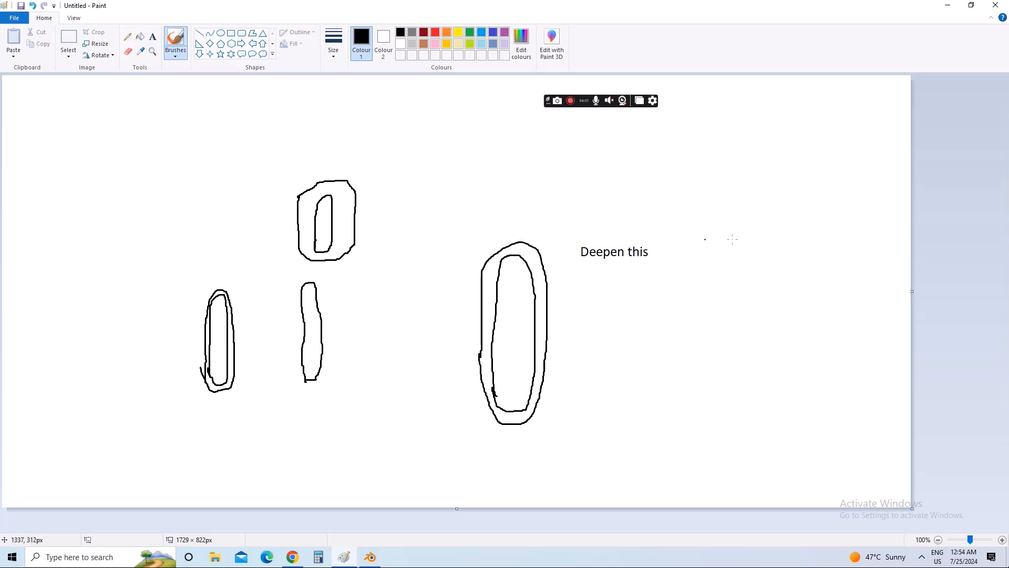
drag(579, 243, 540, 281)
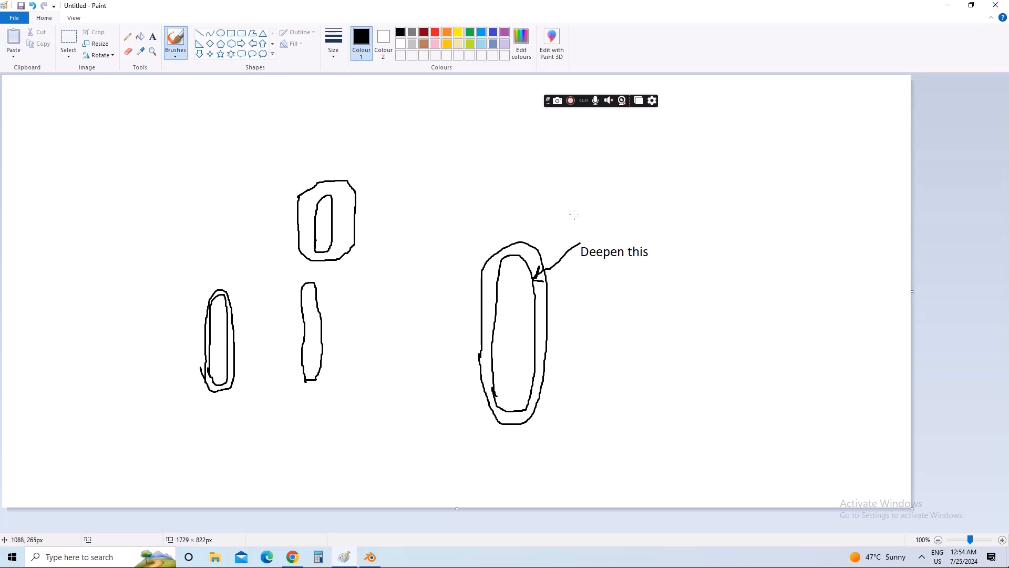
Switch to Blender and activate the Inflate/Deflate brush.
click(371, 558)
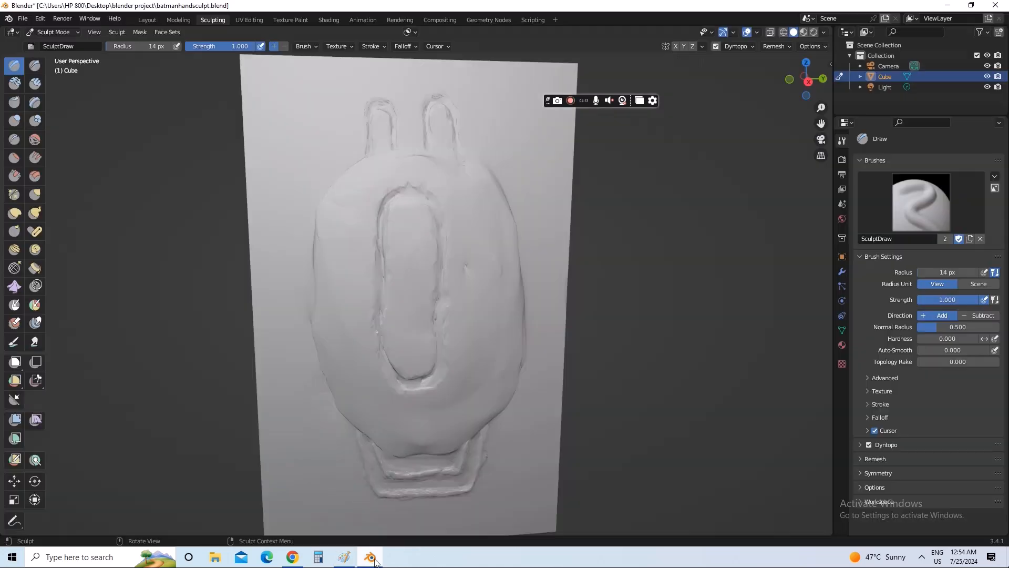
click(15, 120)
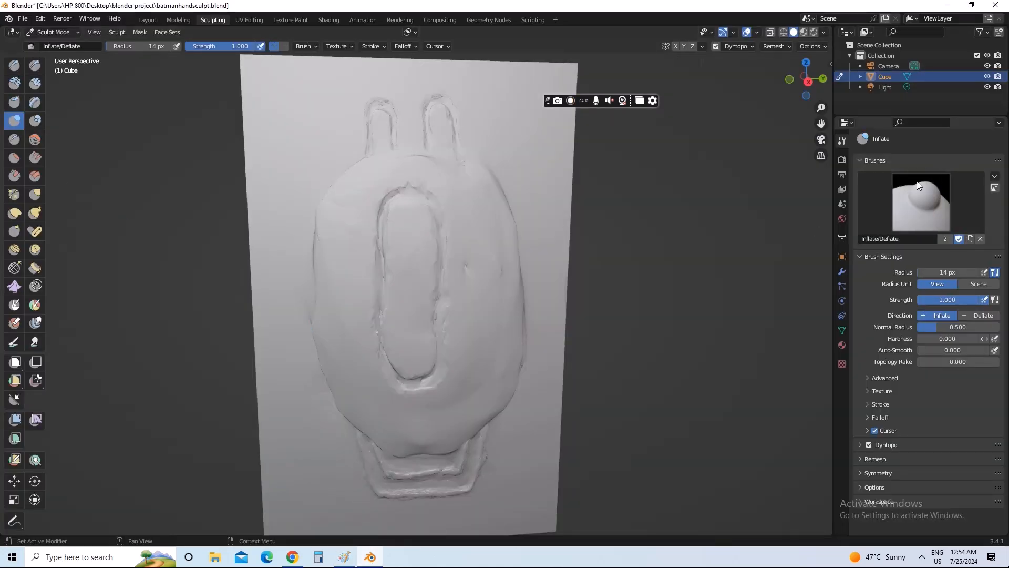
Switch to Paint and sketch a brush circle with a line leading off each side, below the "Deepen this" label.
click(344, 557)
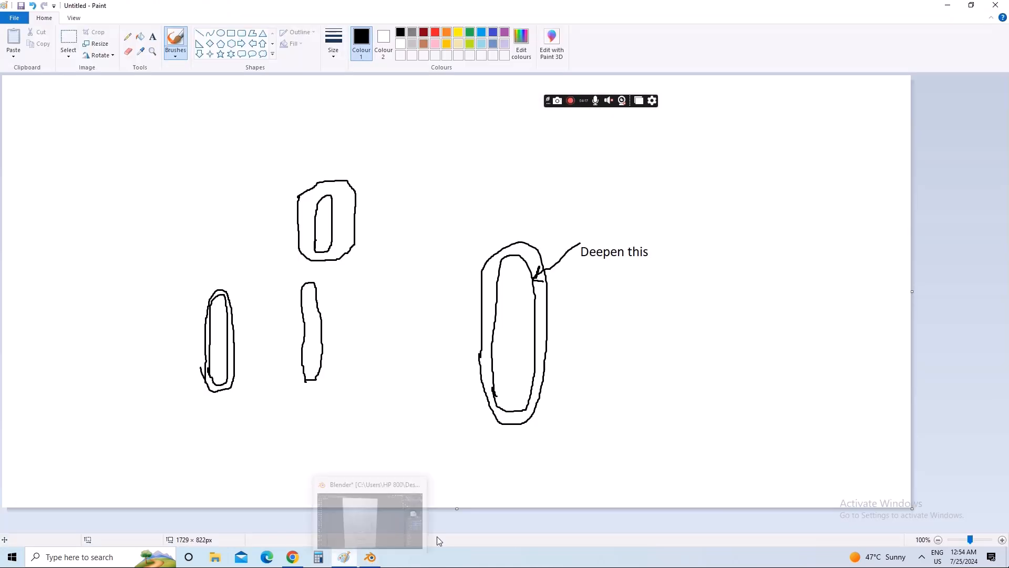
drag(622, 322, 626, 323)
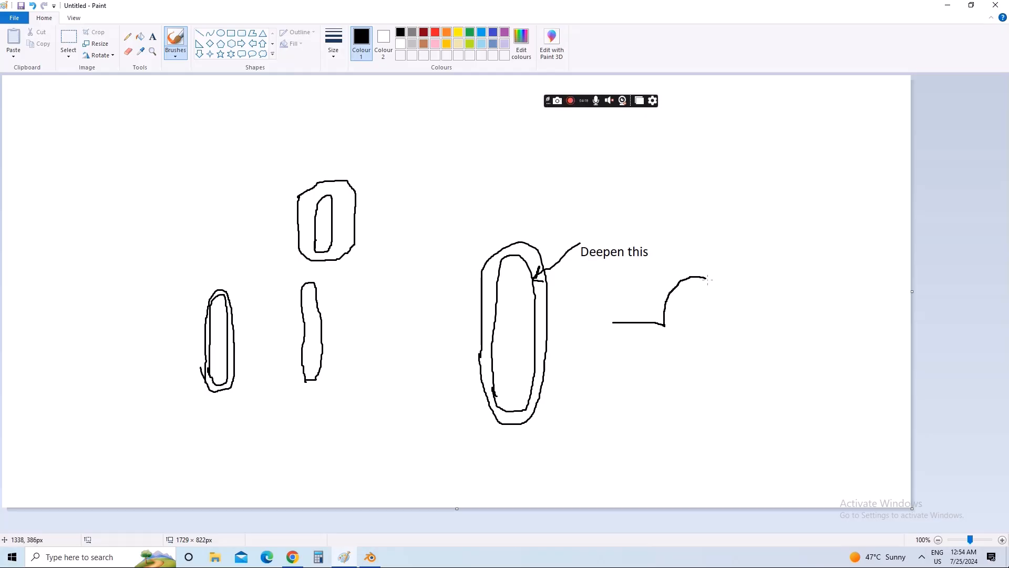
mouse_move(706, 278)
mouse_down()
mouse_move(720, 328)
mouse_move(675, 357)
mouse_move(665, 323)
mouse_move(753, 380)
mouse_up()
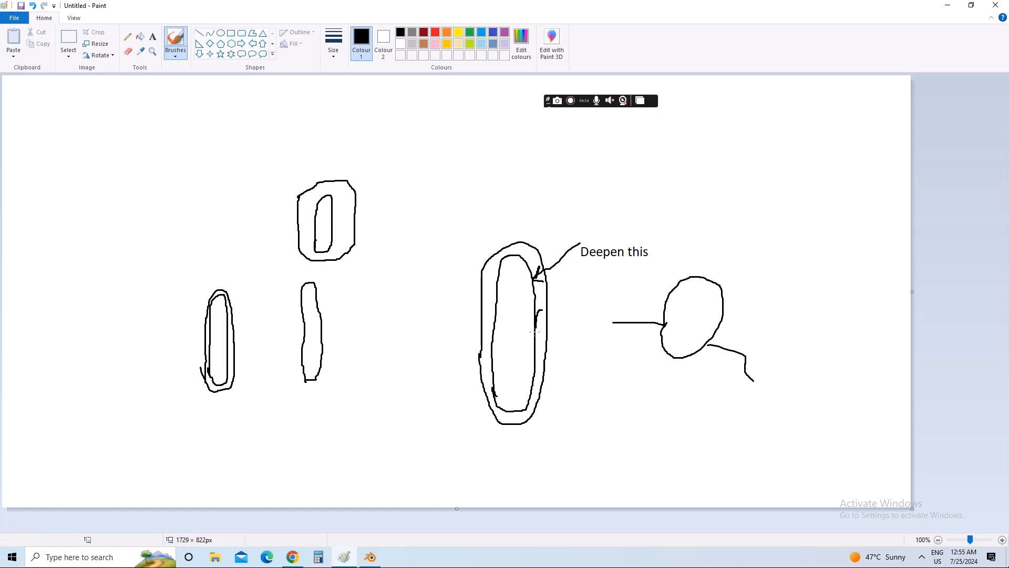
Sketch small and larger round brush marks down the right-hand band between the two tall outlines.
drag(541, 310, 541, 310)
drag(542, 310, 547, 294)
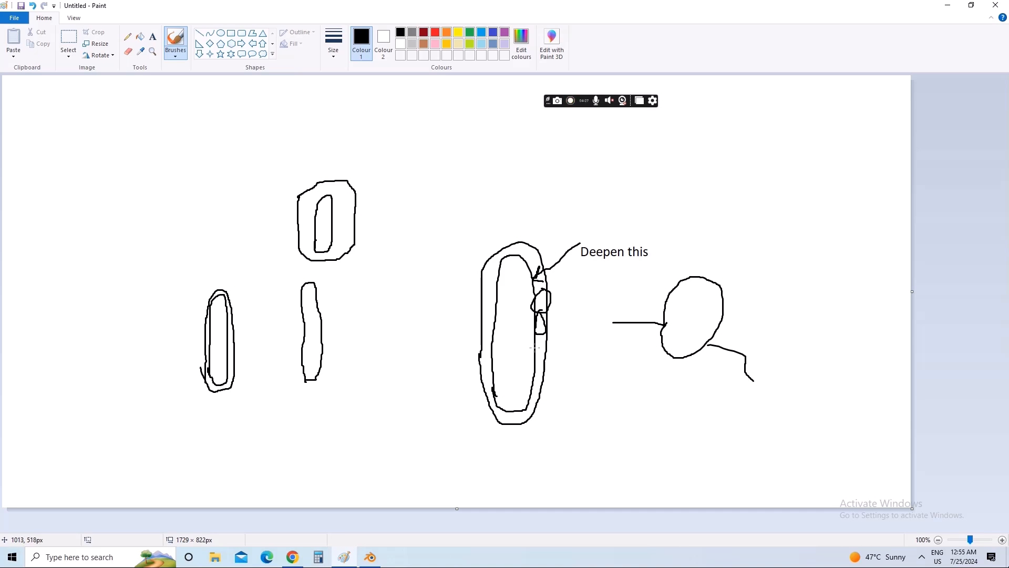
mouse_move(534, 347)
mouse_down()
mouse_move(530, 383)
mouse_move(558, 379)
mouse_move(529, 362)
mouse_up()
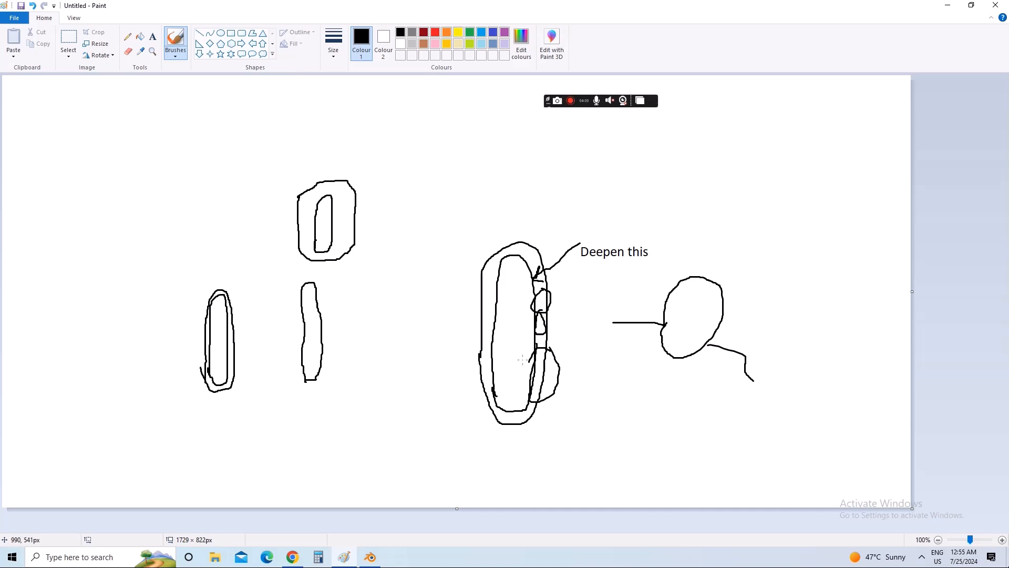
Switch to Blender and inflate the slot's inner surface along its entire edge with the Inflate brush.
click(342, 556)
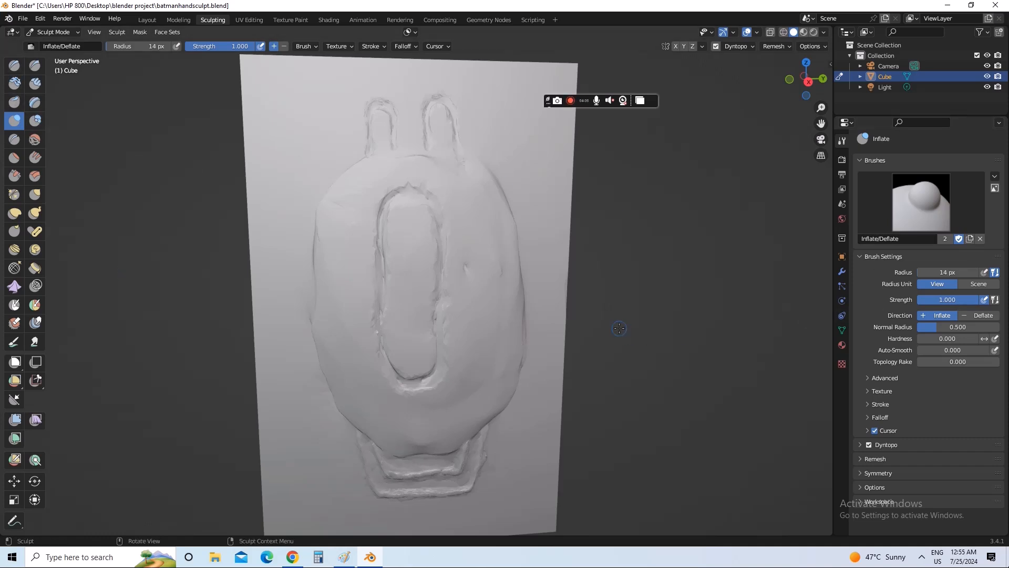
drag(324, 141, 277, 147)
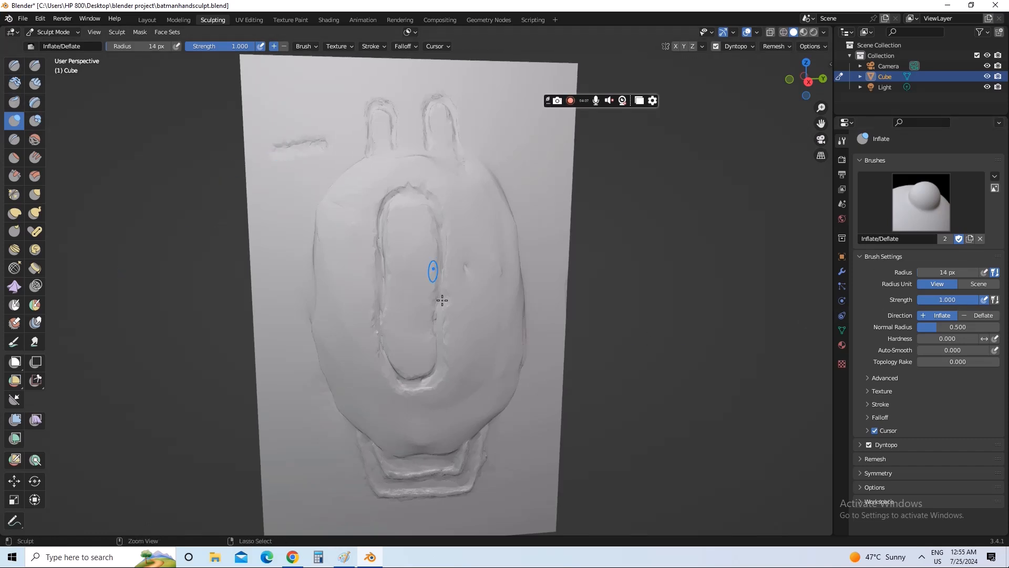
key(ctrl+z)
mouse_move(439, 307)
mouse_down()
mouse_move(440, 228)
mouse_move(415, 196)
mouse_move(383, 219)
mouse_up()
mouse_move(383, 219)
mouse_down()
mouse_move(406, 191)
mouse_move(427, 203)
mouse_up()
mouse_move(425, 205)
mouse_down()
mouse_move(385, 214)
mouse_move(379, 230)
mouse_move(427, 203)
mouse_move(439, 221)
mouse_move(383, 210)
mouse_up()
mouse_move(386, 263)
mouse_down()
mouse_move(390, 362)
mouse_move(438, 351)
mouse_up()
mouse_move(438, 349)
mouse_down()
mouse_move(441, 309)
mouse_move(437, 359)
mouse_up()
drag(436, 358, 440, 267)
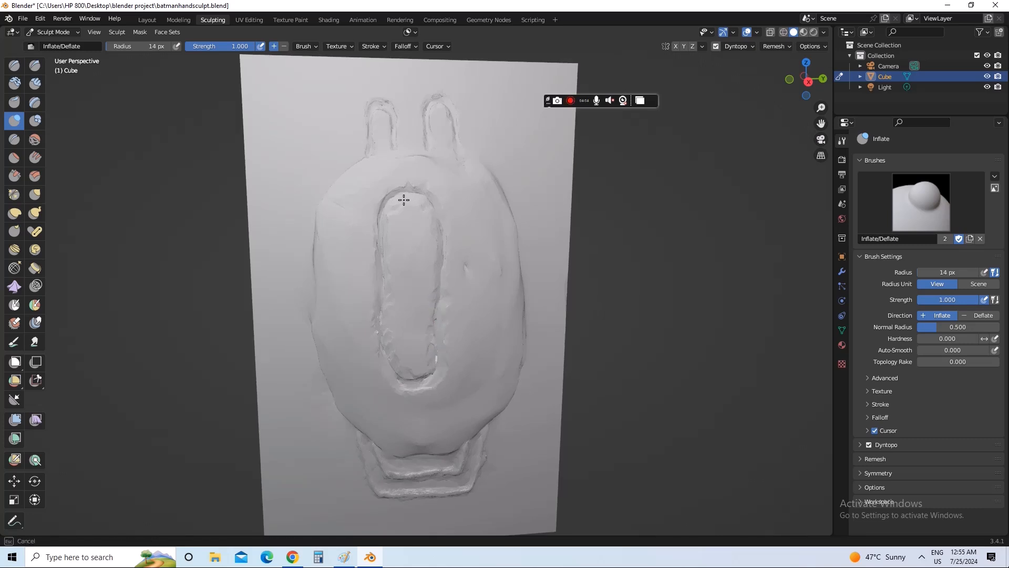
mouse_move(403, 200)
mouse_down()
mouse_move(380, 239)
mouse_move(383, 320)
mouse_move(388, 365)
mouse_move(419, 381)
mouse_move(439, 294)
mouse_move(436, 219)
mouse_up()
mouse_move(378, 245)
mouse_down()
mouse_move(375, 298)
mouse_move(407, 384)
mouse_move(436, 378)
mouse_move(445, 293)
mouse_move(388, 252)
mouse_up()
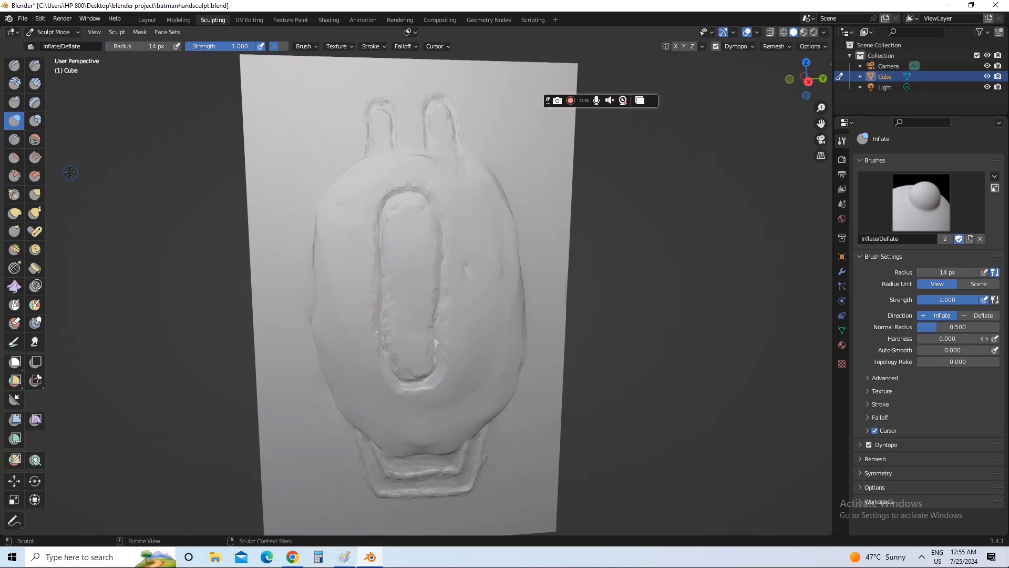
Smooth the lumpy inner edge all around the slot with the Smooth brush.
click(35, 139)
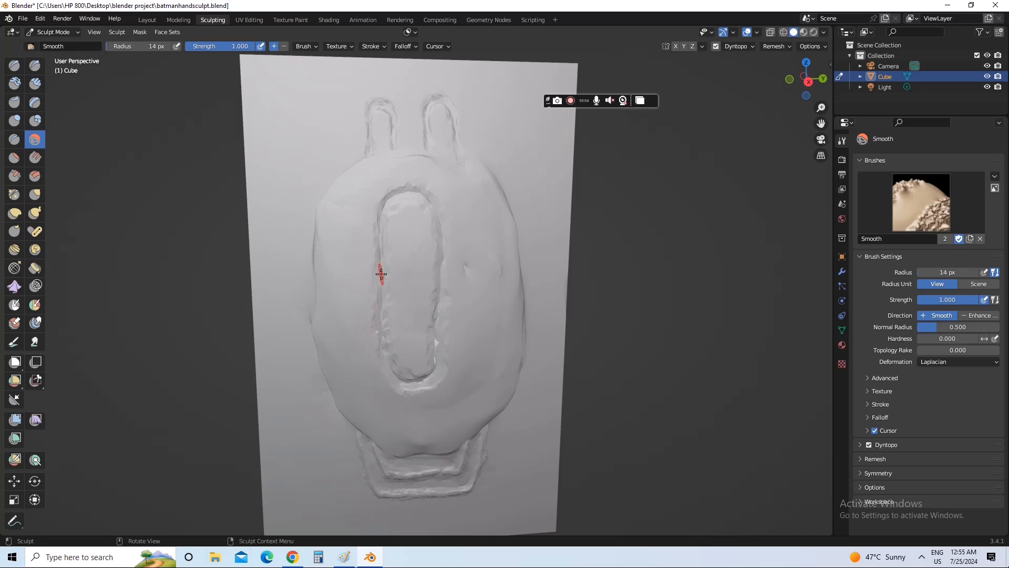
mouse_move(379, 272)
mouse_down()
mouse_move(388, 355)
mouse_move(428, 311)
mouse_move(432, 367)
mouse_up()
drag(383, 307, 383, 207)
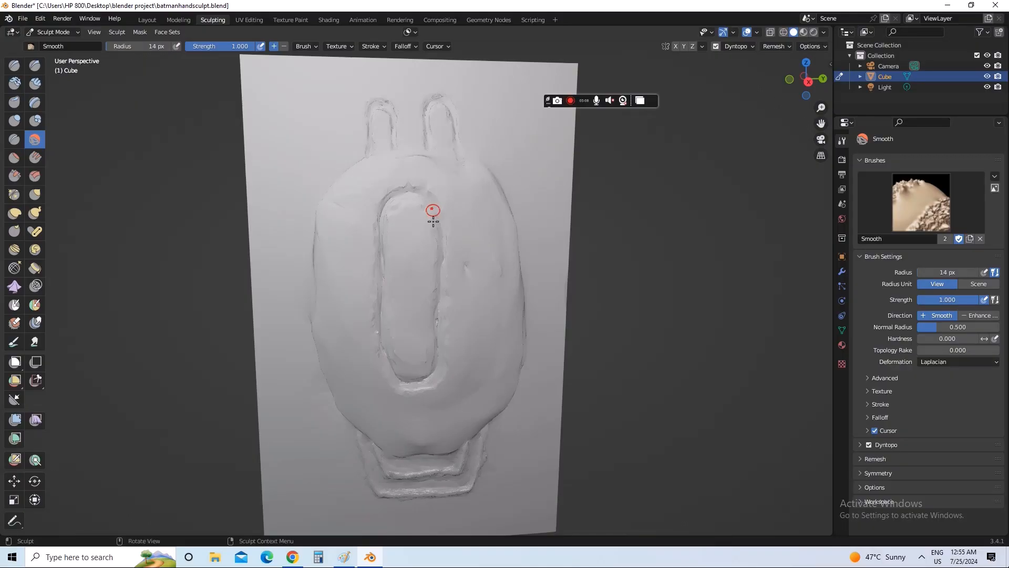
drag(432, 218, 439, 309)
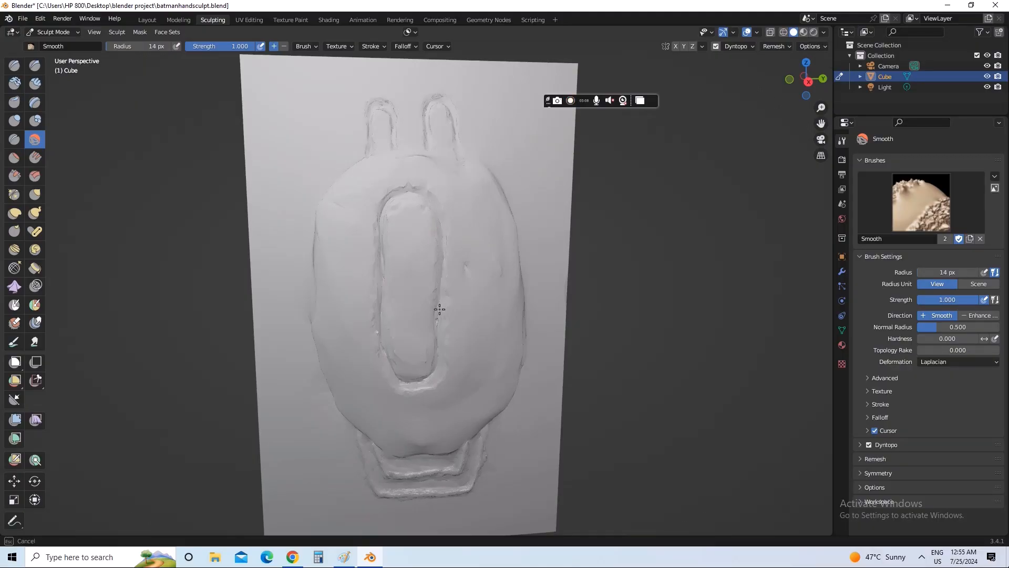
drag(442, 353, 402, 386)
drag(386, 338, 381, 276)
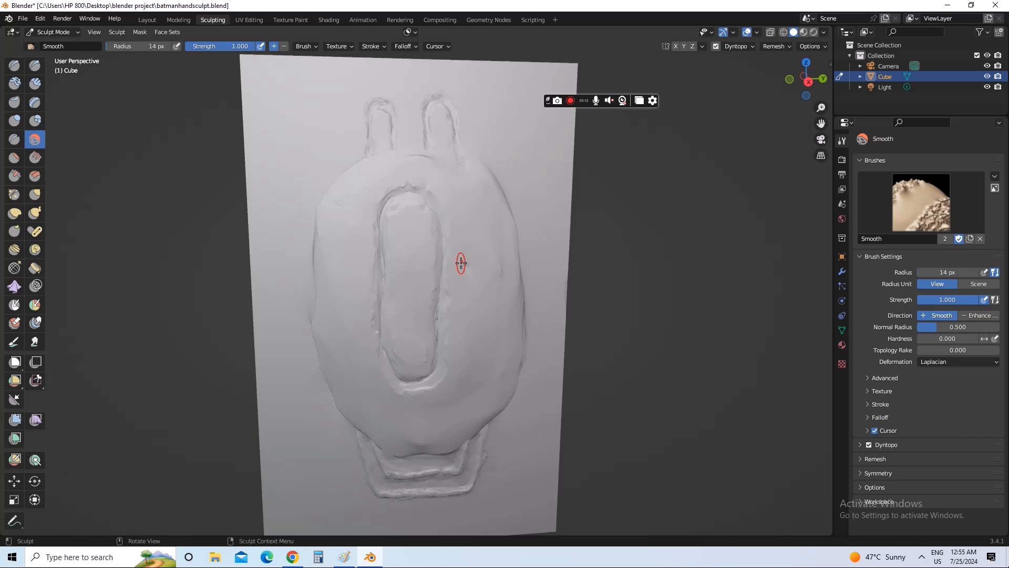
scroll(456, 260, down, 2)
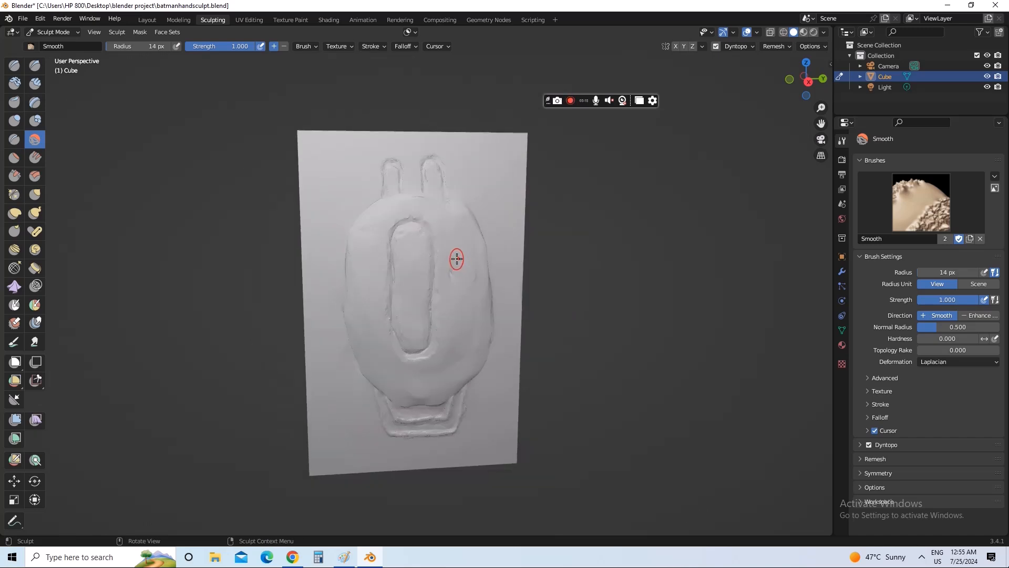